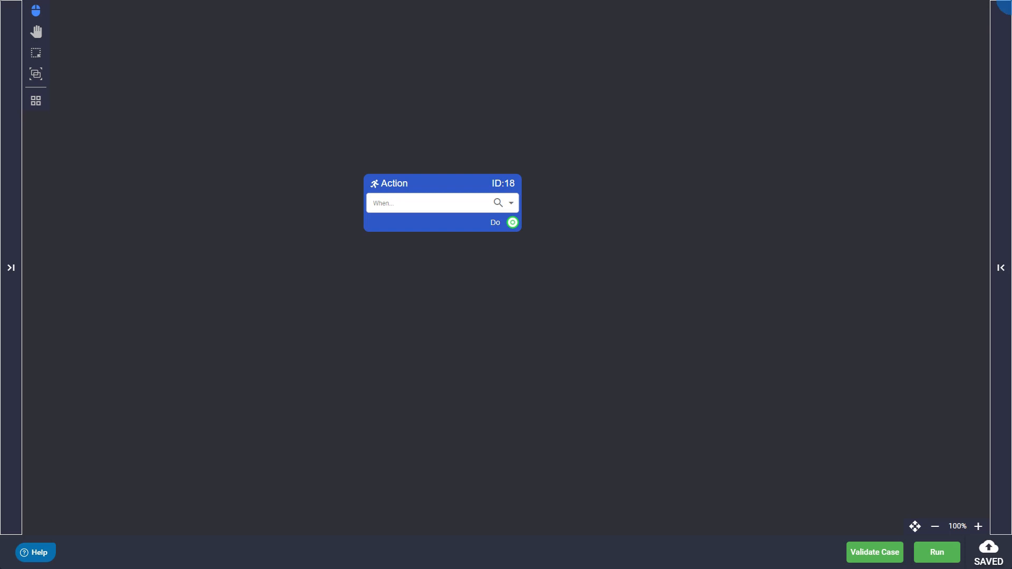
- Set the empty action block's trigger to question asked, and choose "Sir, Can you hear me?" in the existing question action
click(510, 203)
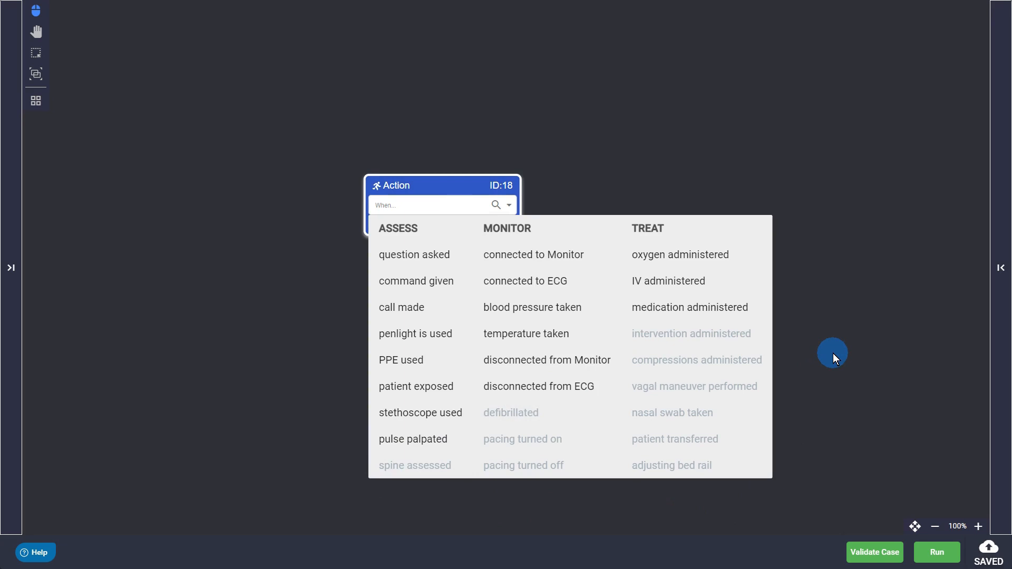
click(450, 258)
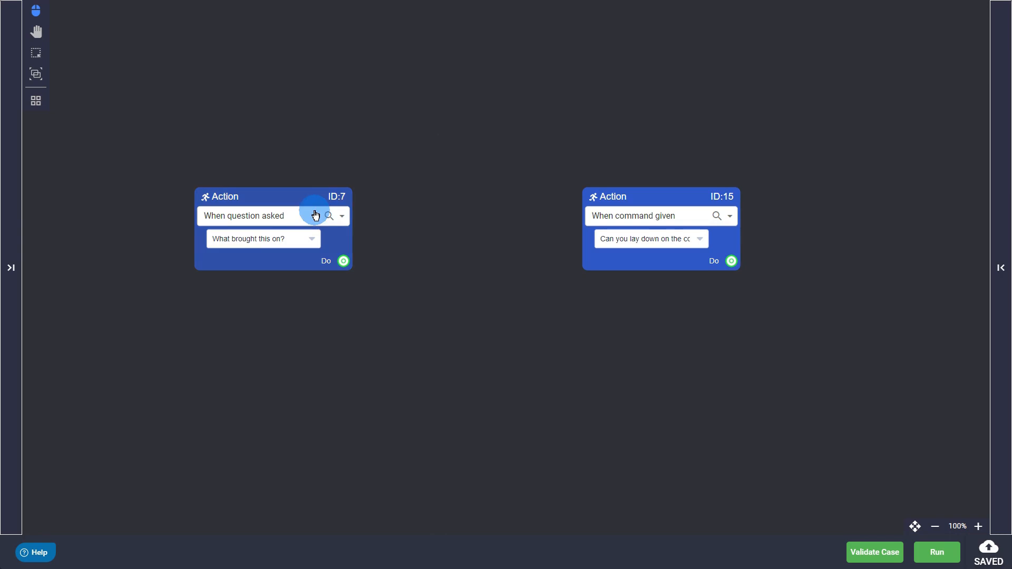
click(312, 239)
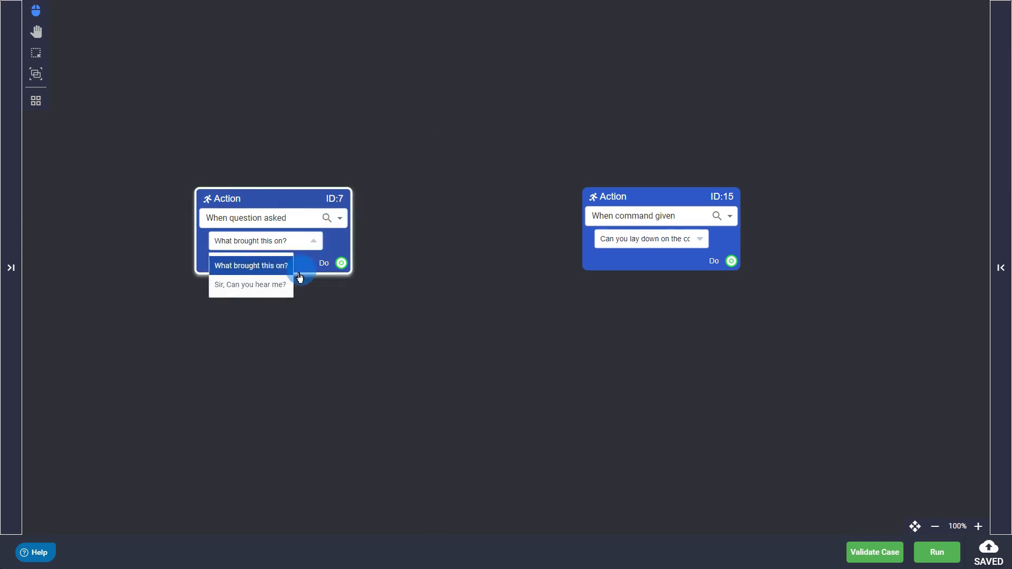
click(266, 285)
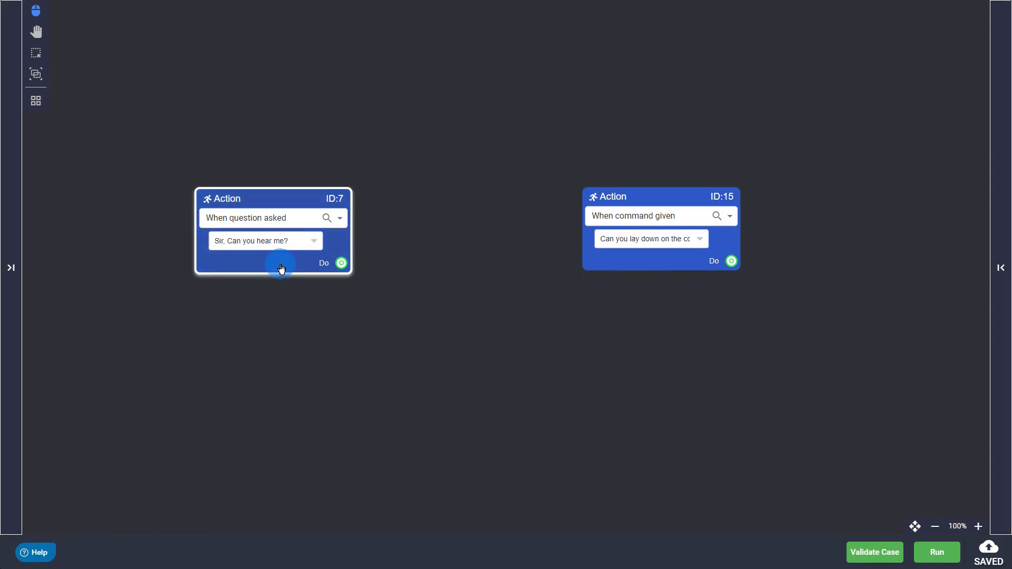
click(702, 243)
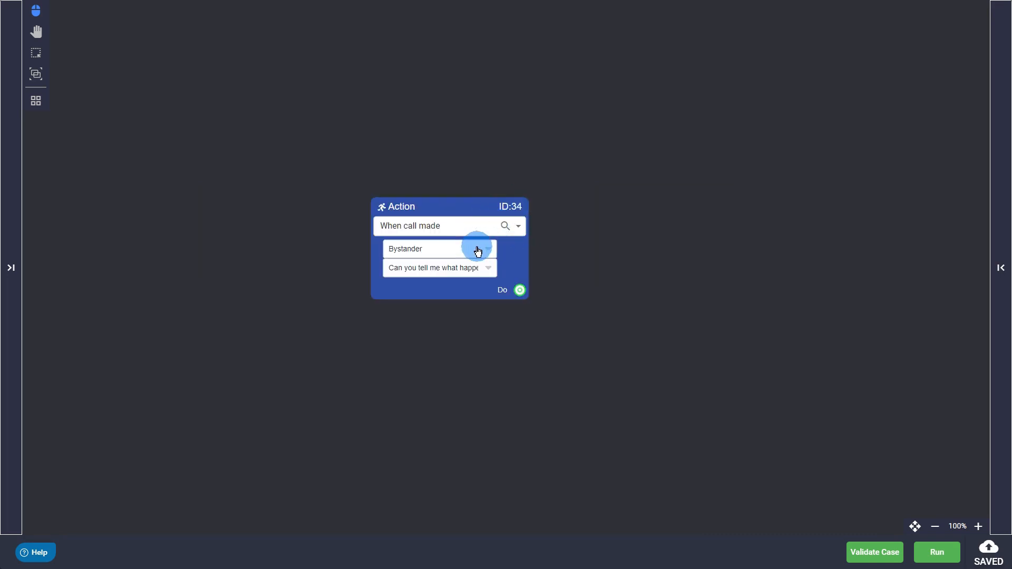
- Choose "Can you tell me what happened" as the call made action's dialogue and check which call contacts it offers
click(488, 268)
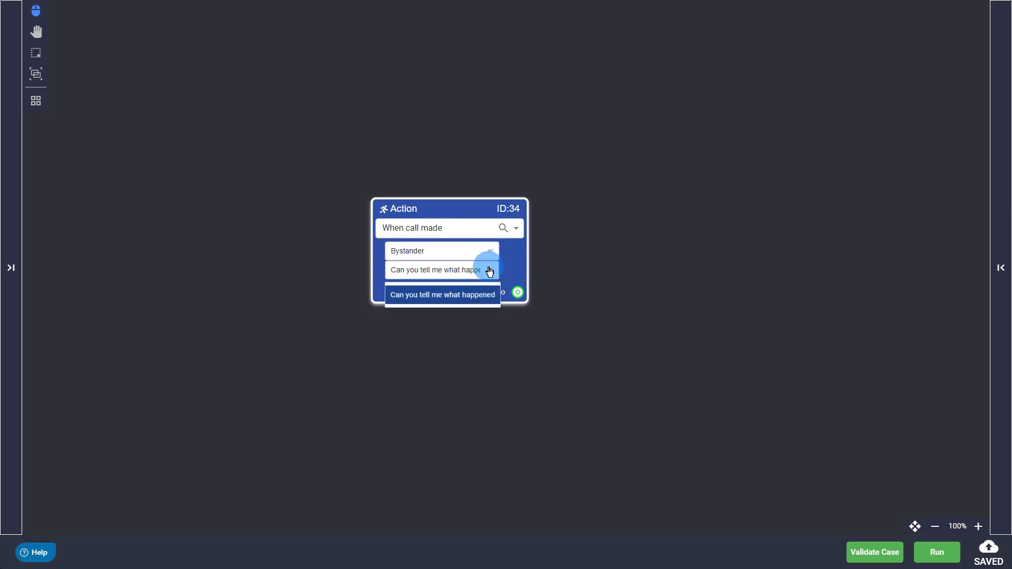
click(477, 294)
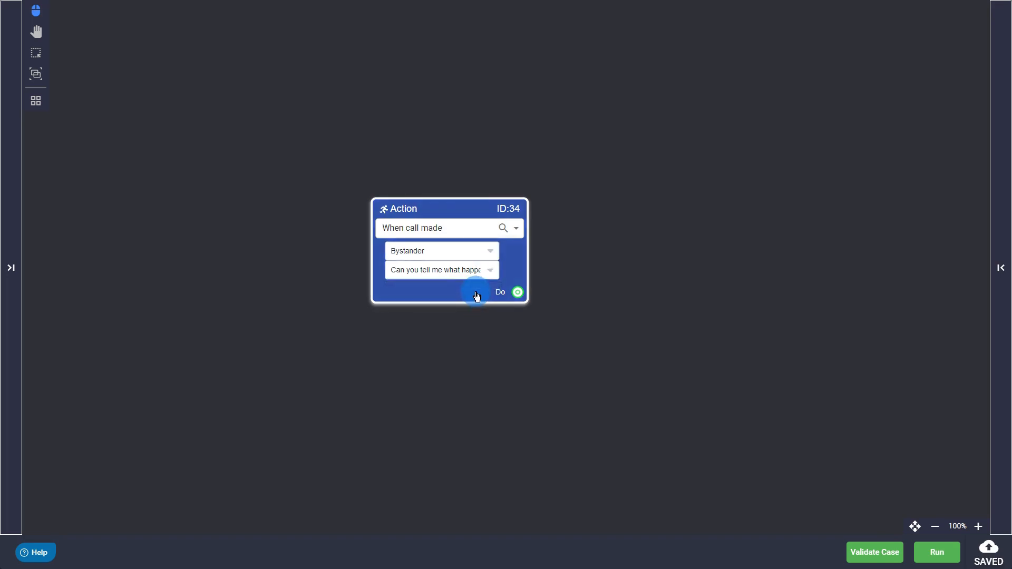
click(489, 255)
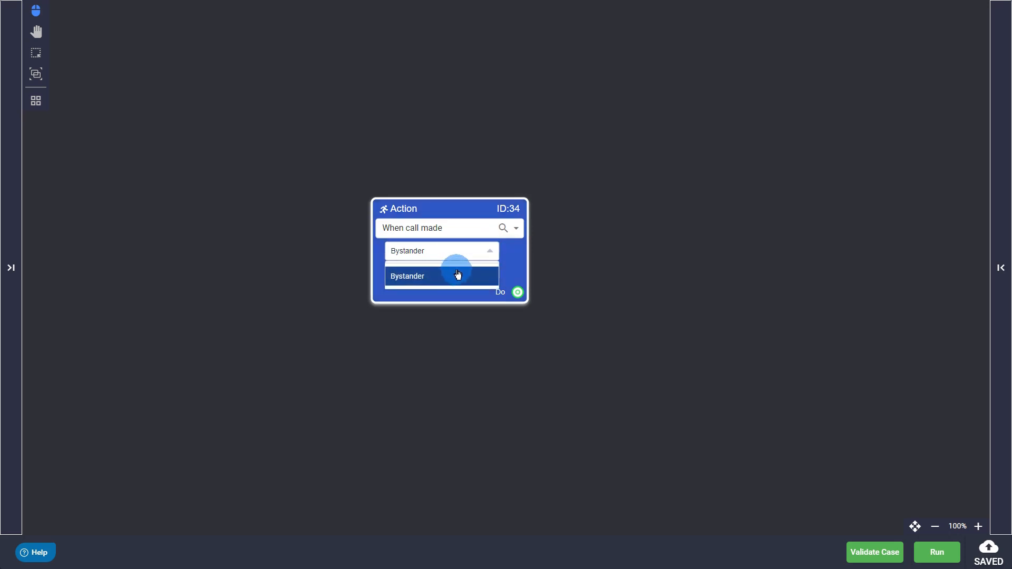
click(558, 263)
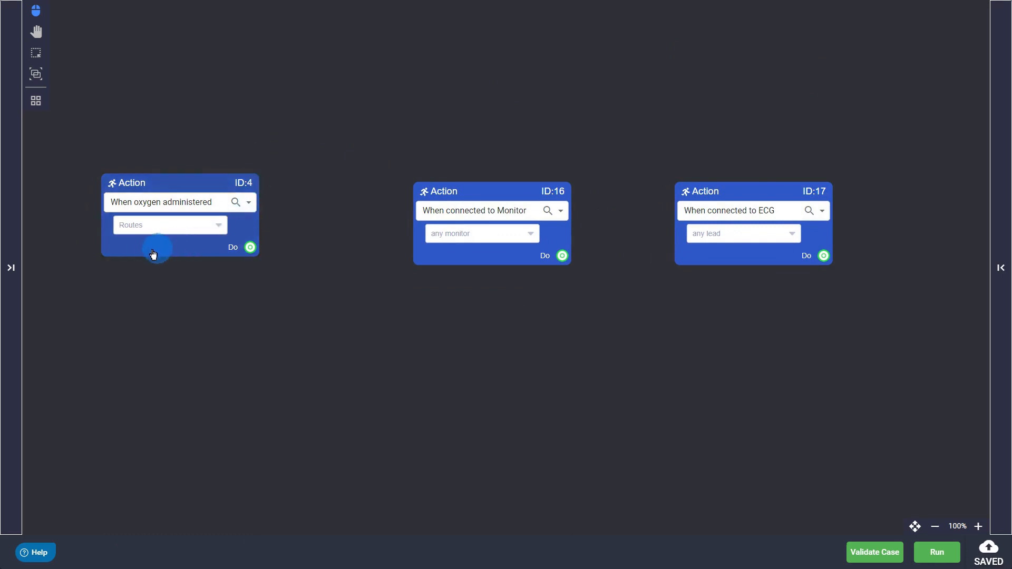
- Set the oxygen administered action's routes to Nasal Cannula and Simple Face Mask
click(192, 228)
click(149, 291)
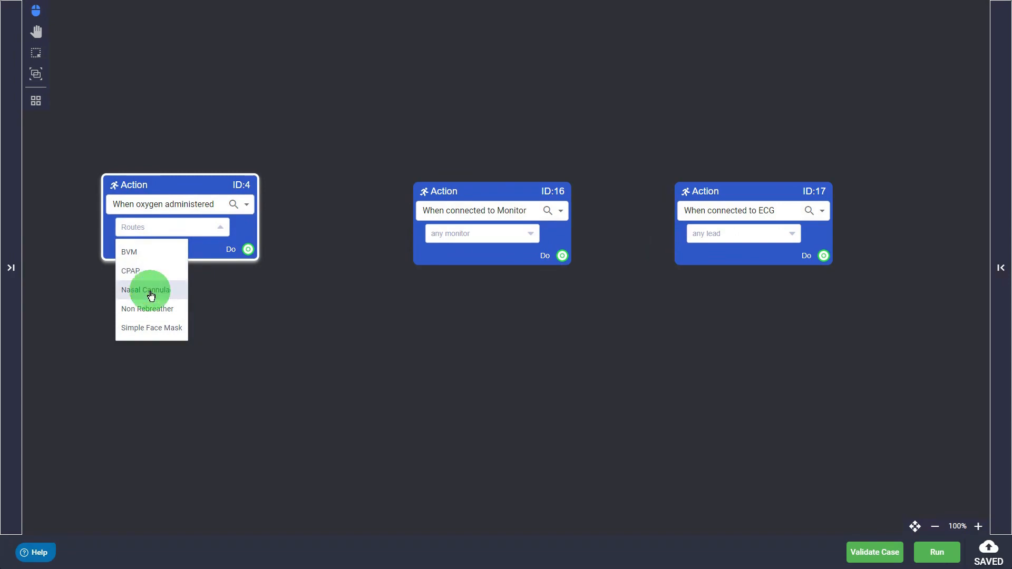
click(206, 255)
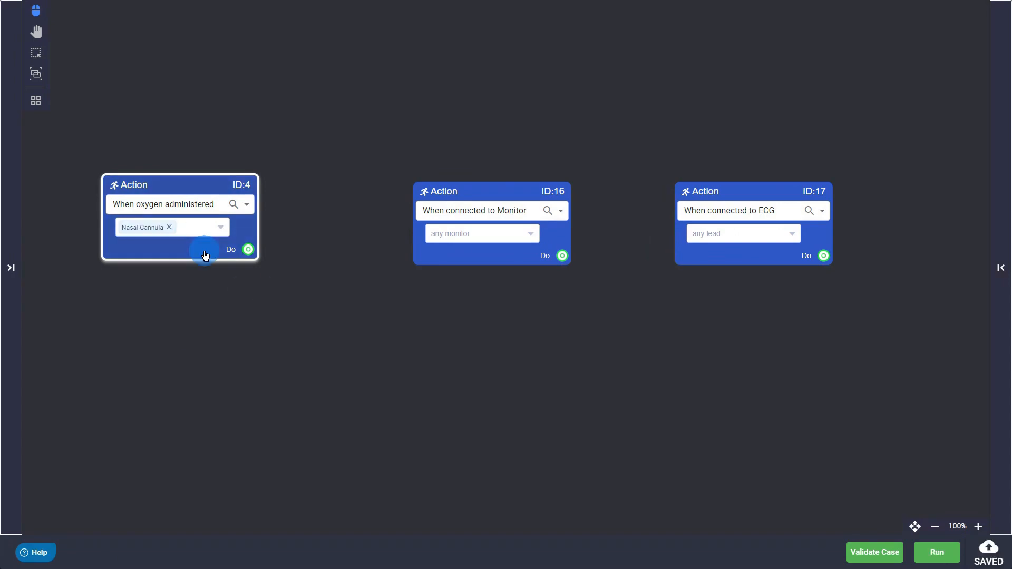
click(220, 227)
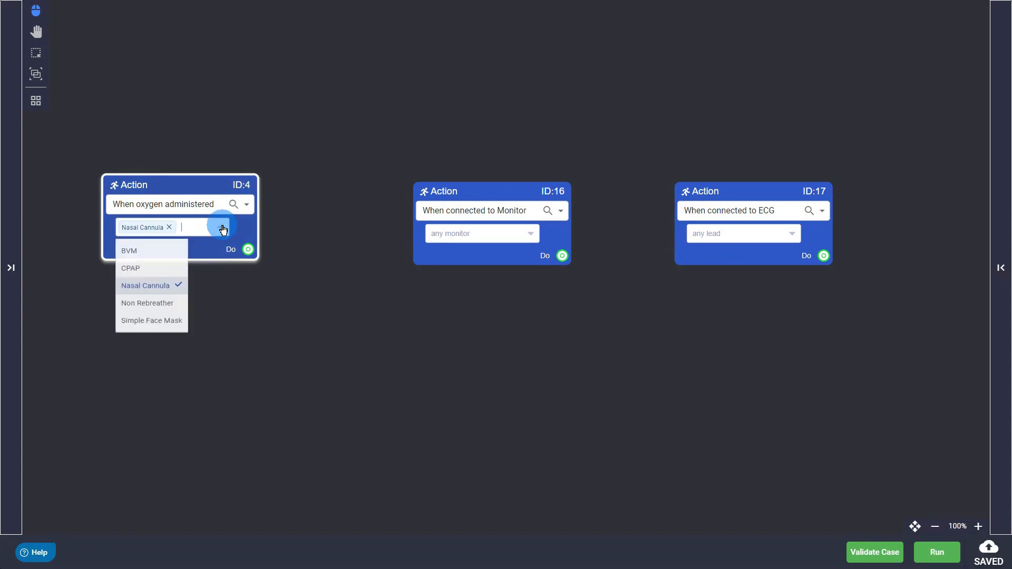
click(172, 330)
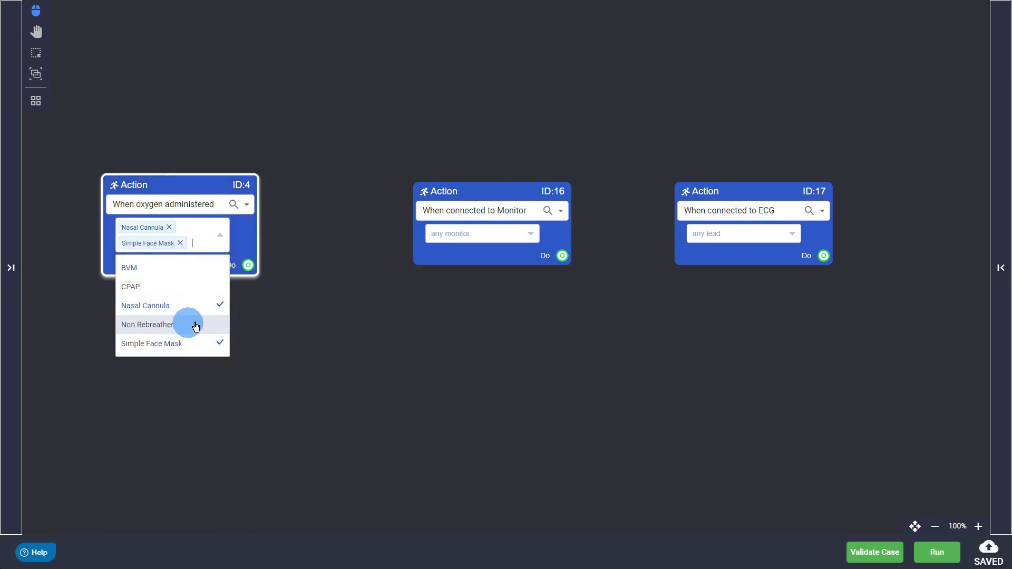
click(253, 319)
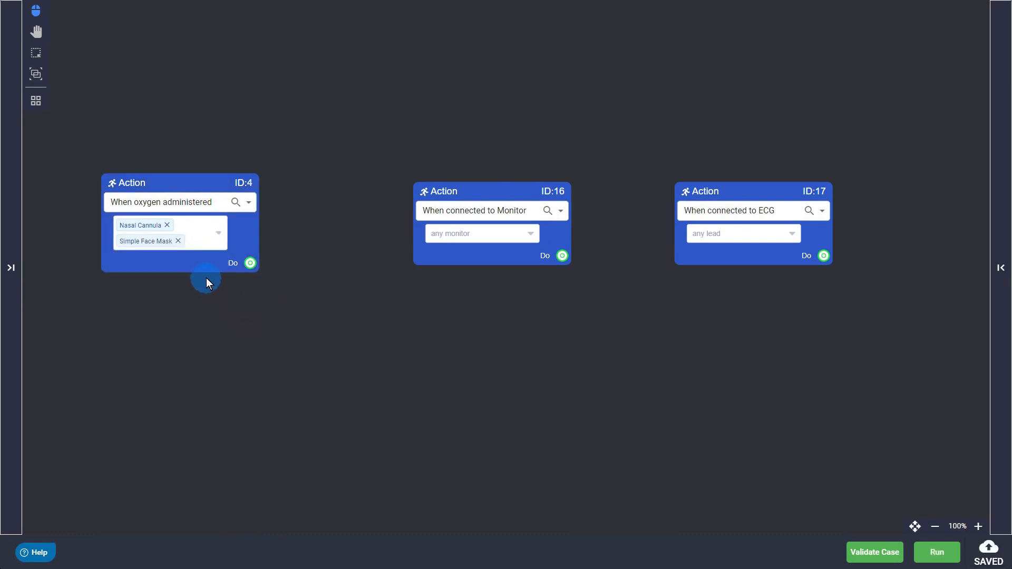
- Add SPO2 and ETCO2 as the monitors for the connected to Monitor action
click(534, 236)
click(453, 279)
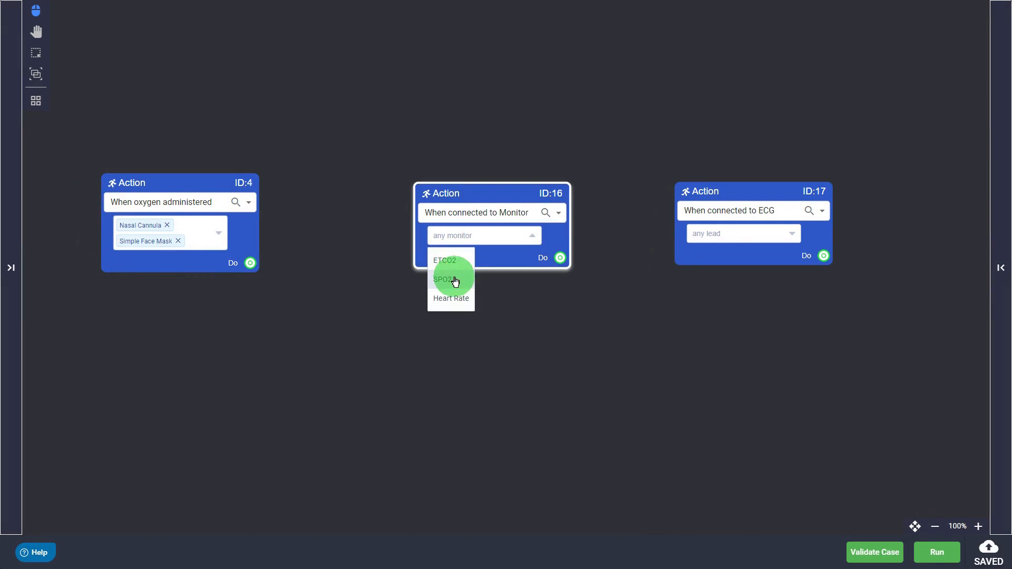
click(495, 264)
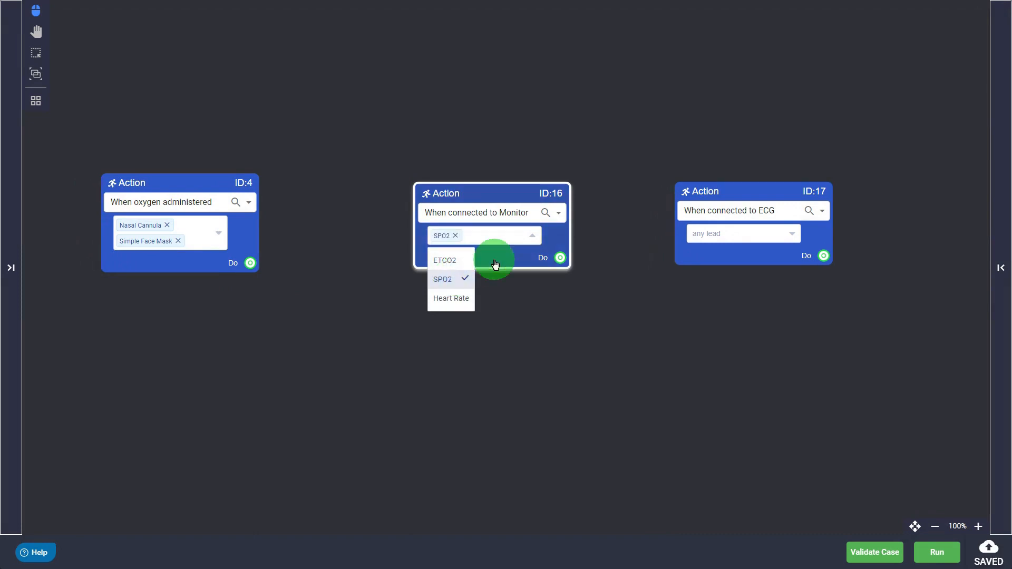
click(532, 235)
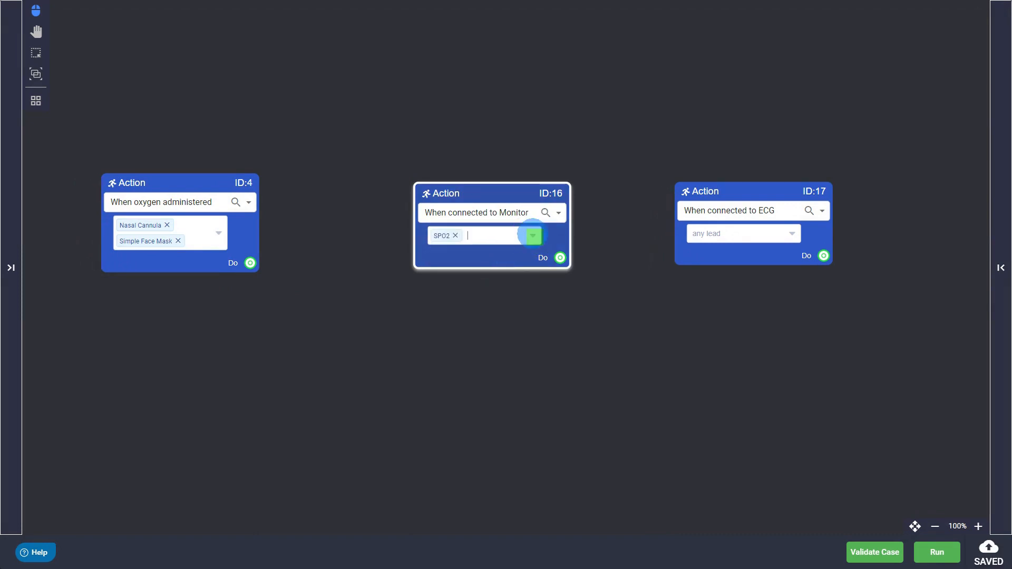
click(460, 262)
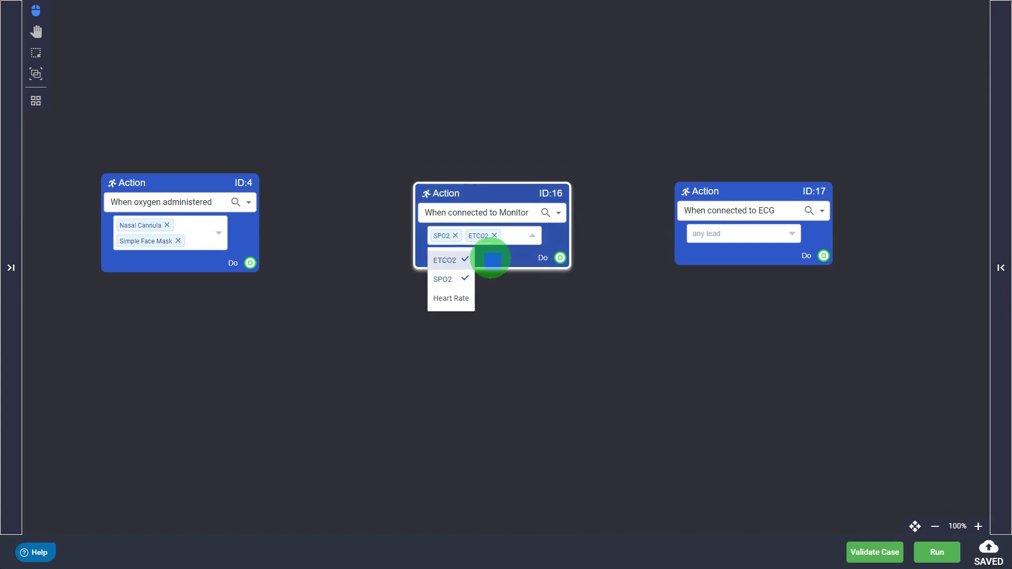
click(491, 263)
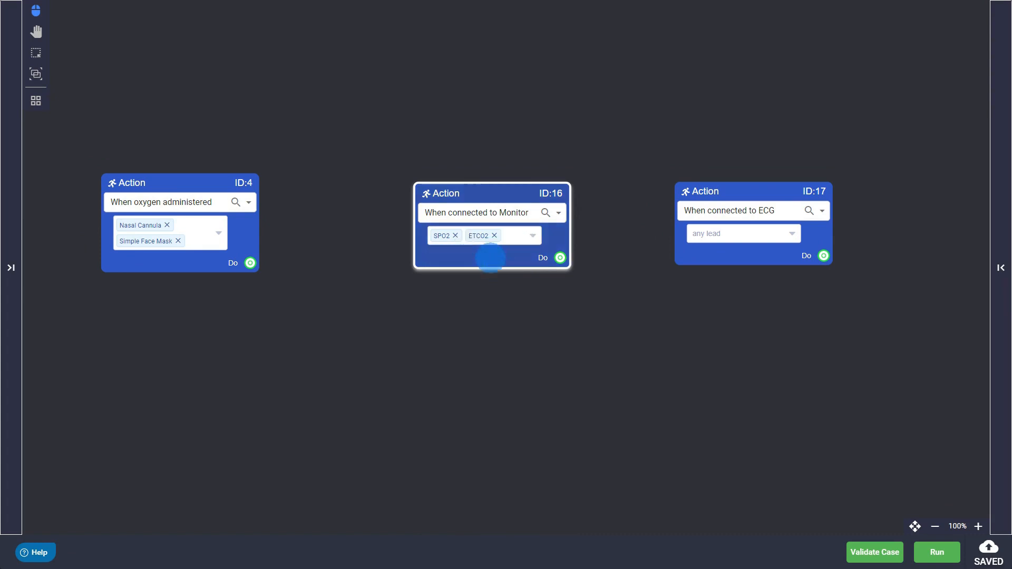
- Select lead II for the connected to ECG action
click(795, 235)
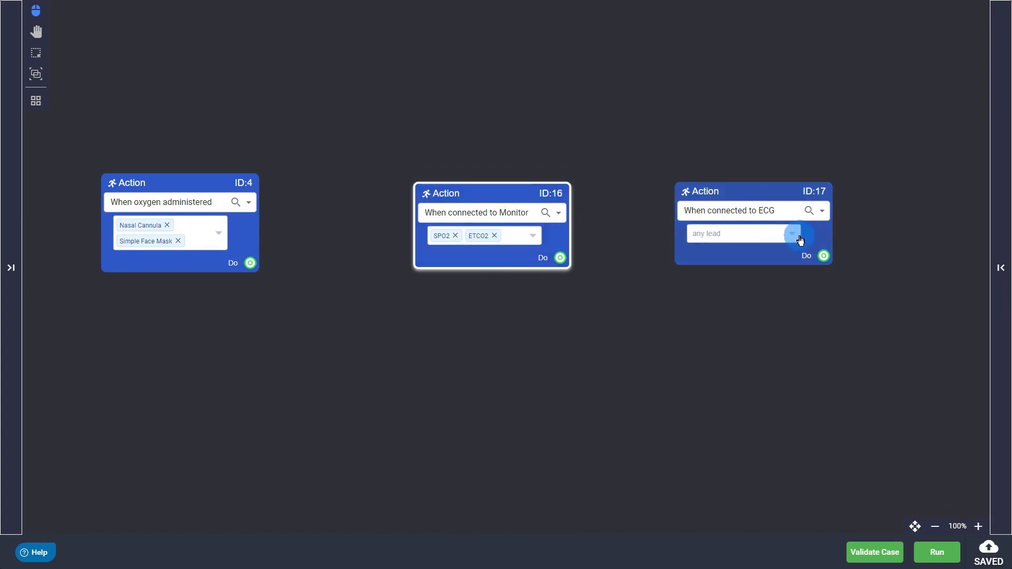
click(794, 238)
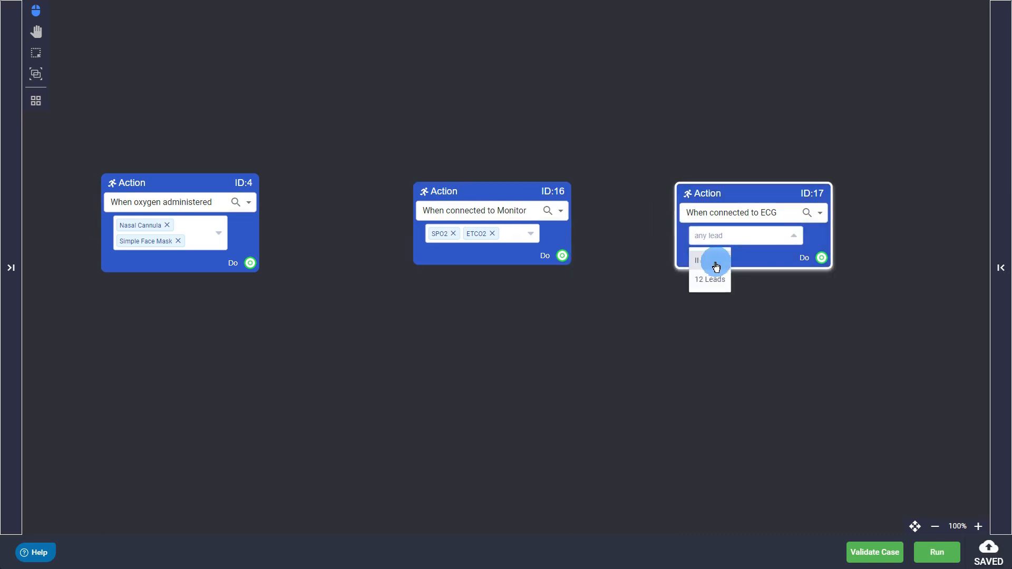
click(715, 264)
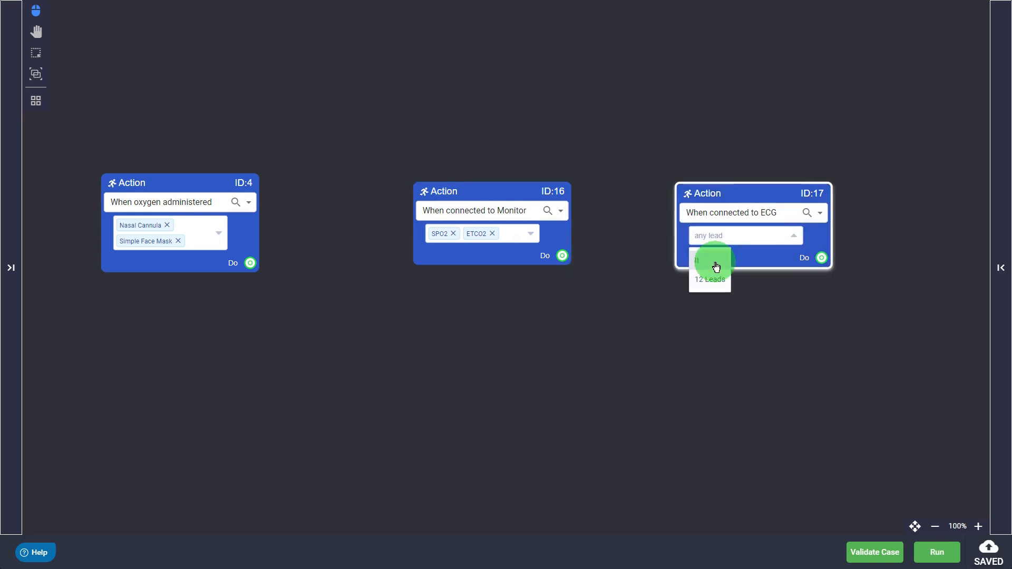
click(771, 264)
click(771, 260)
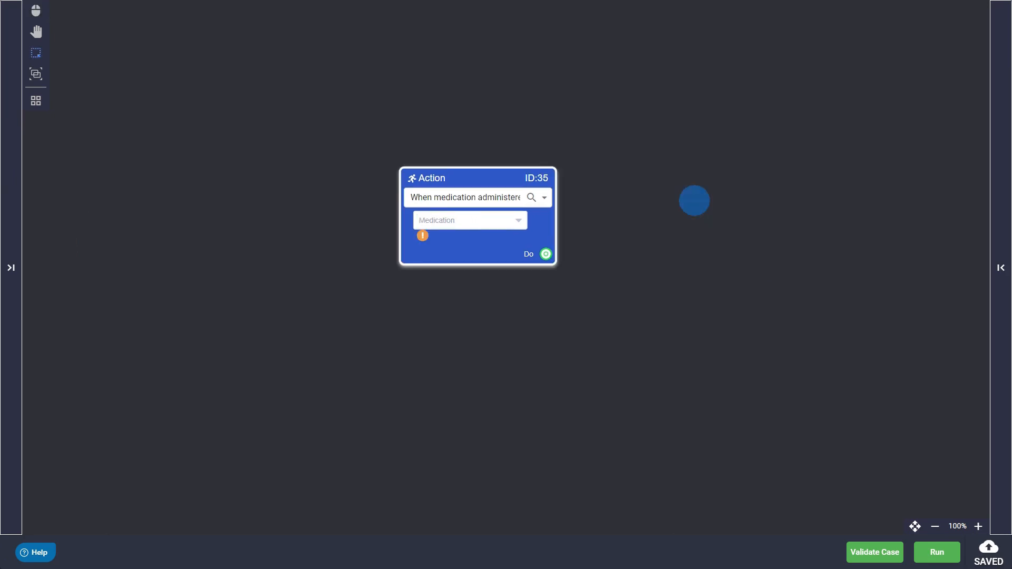
- Set the new action's trigger to medication administered with Epinephrine soln (1mg/10mL) as the medication
click(536, 206)
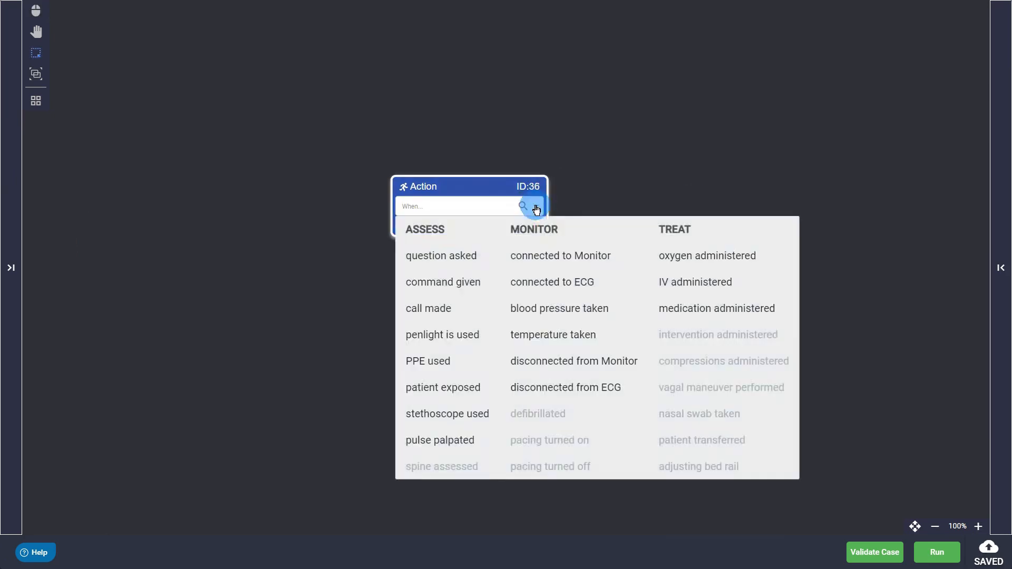
click(688, 311)
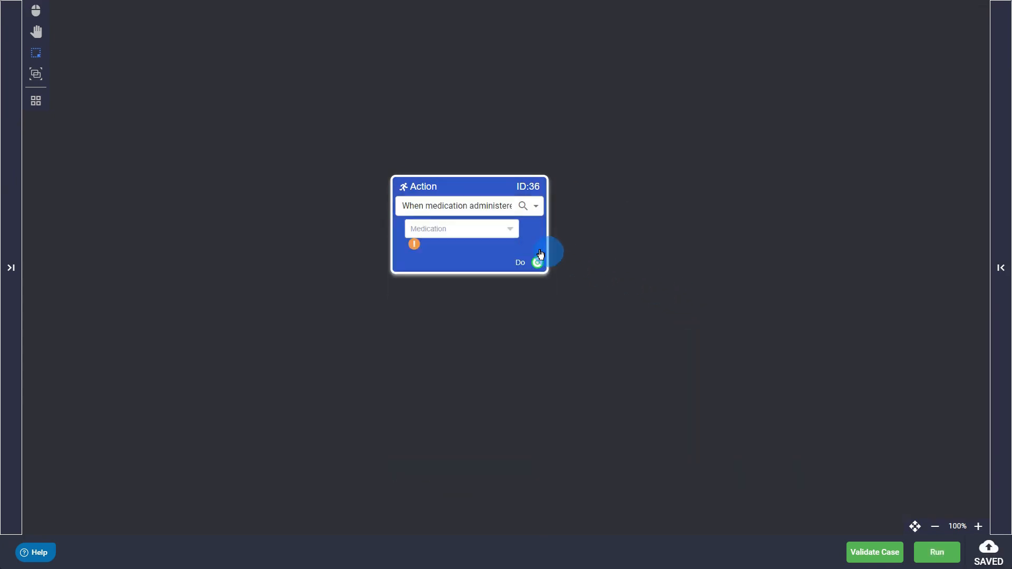
click(507, 232)
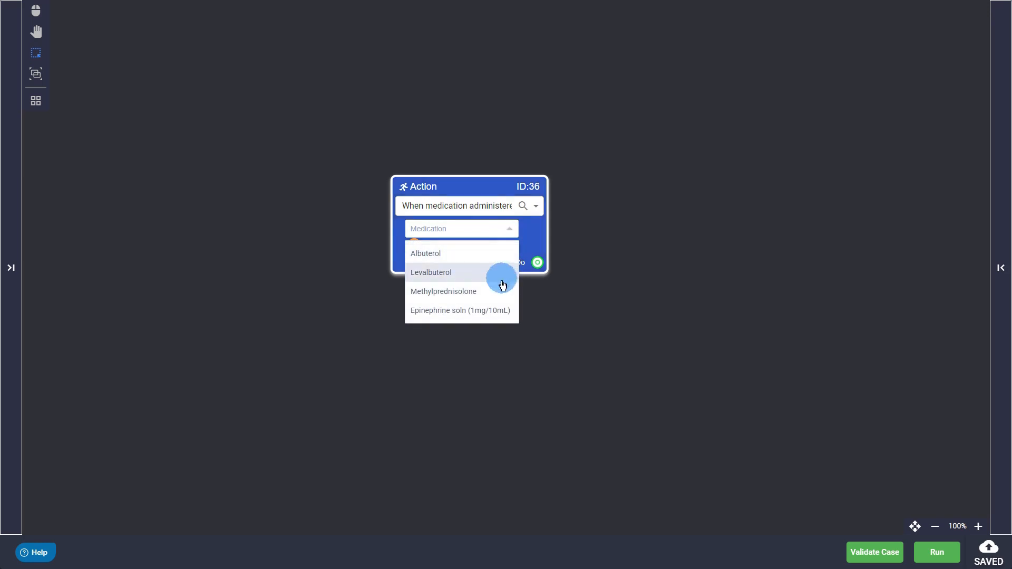
click(479, 319)
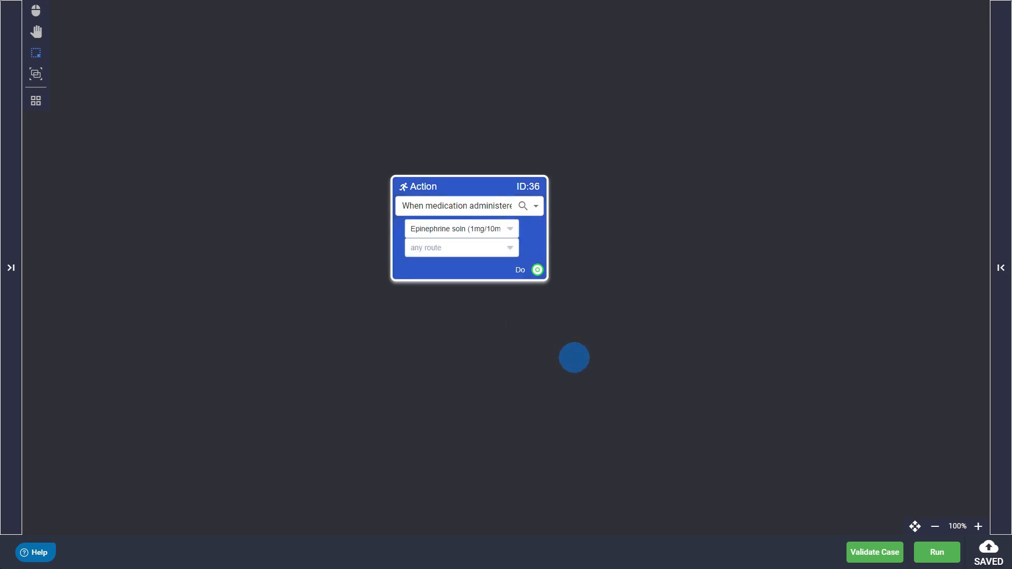
- Add IV and IO as the administration routes for the epinephrine action
click(512, 252)
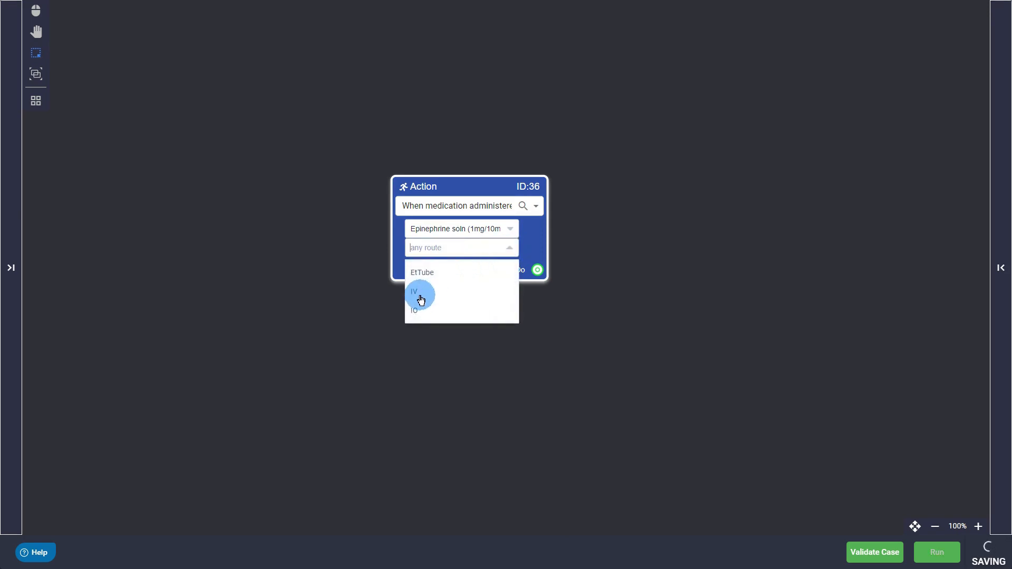
click(418, 293)
click(371, 295)
click(460, 248)
click(430, 310)
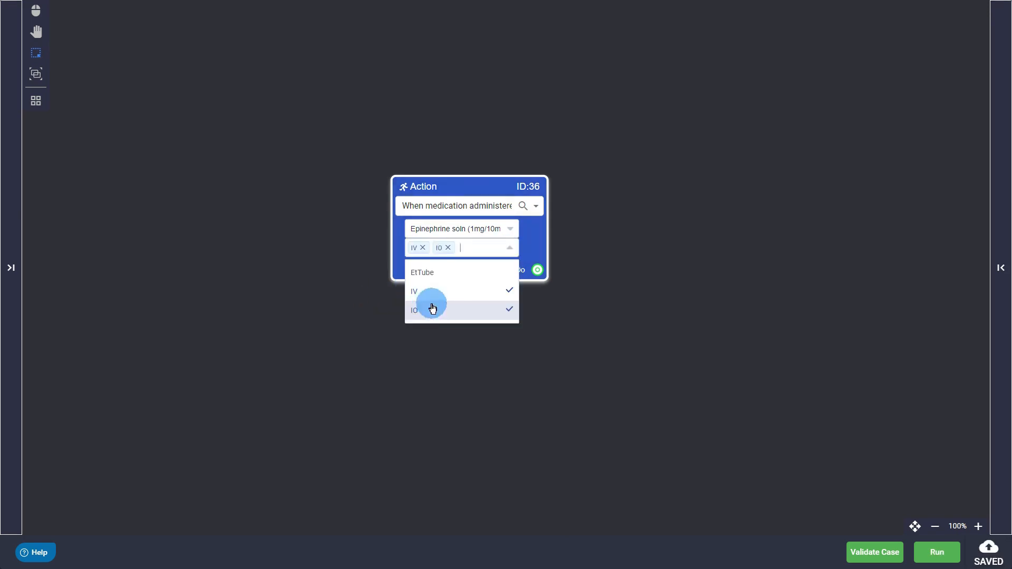
click(396, 272)
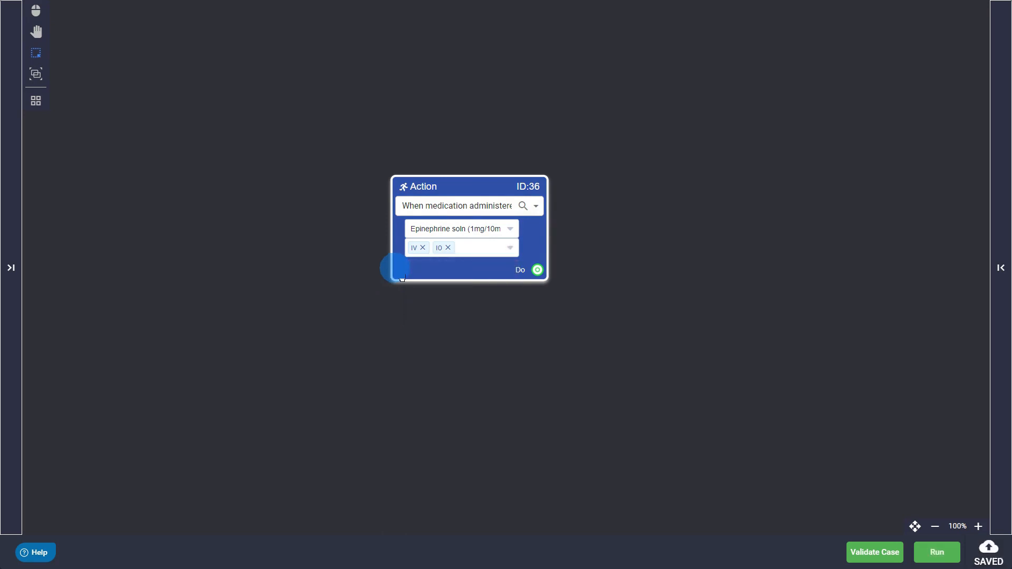
click(459, 320)
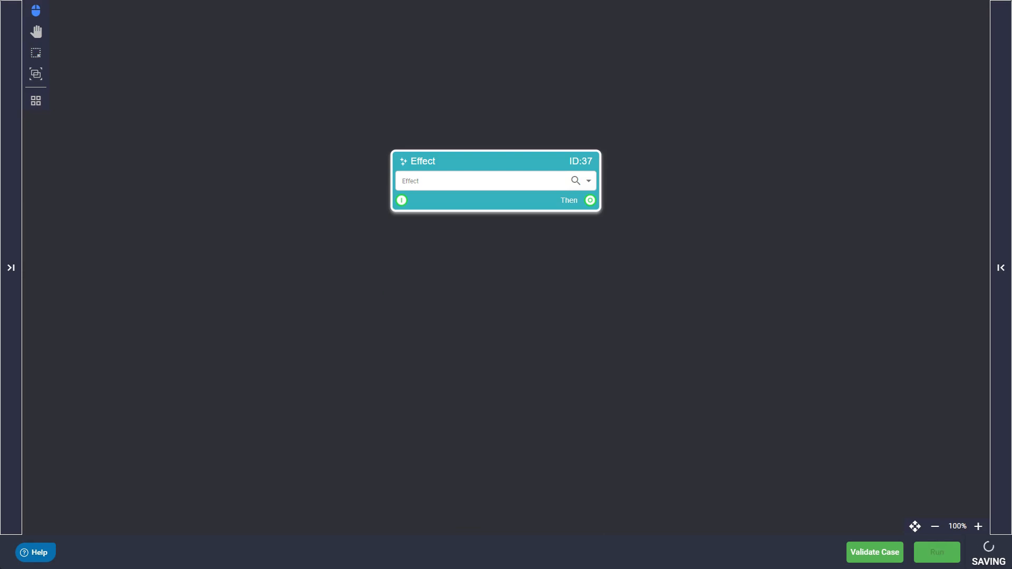
- Set the empty effect block to change an answer, and choose "What brought this on?" in the enable question effect
click(588, 180)
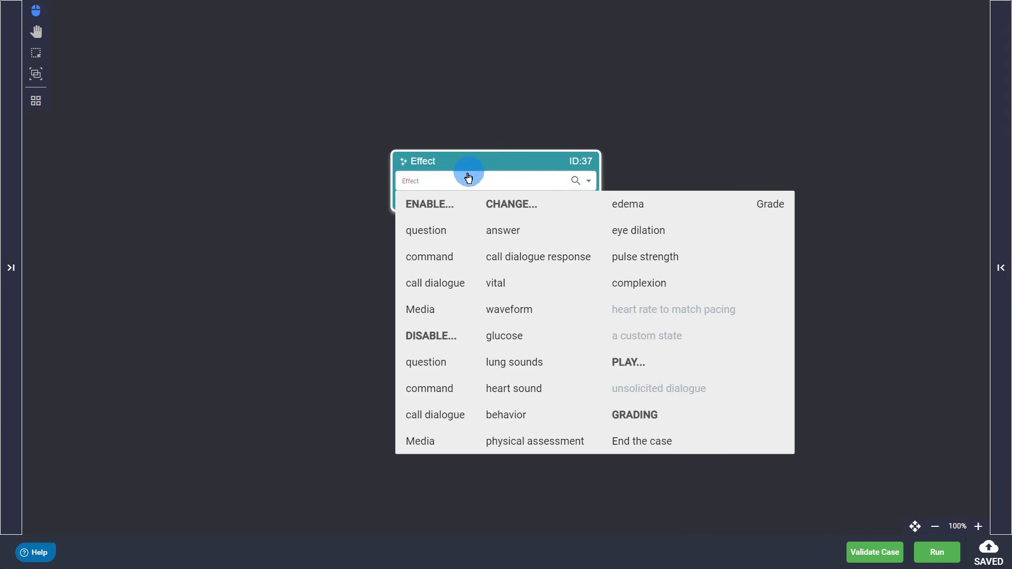
click(497, 230)
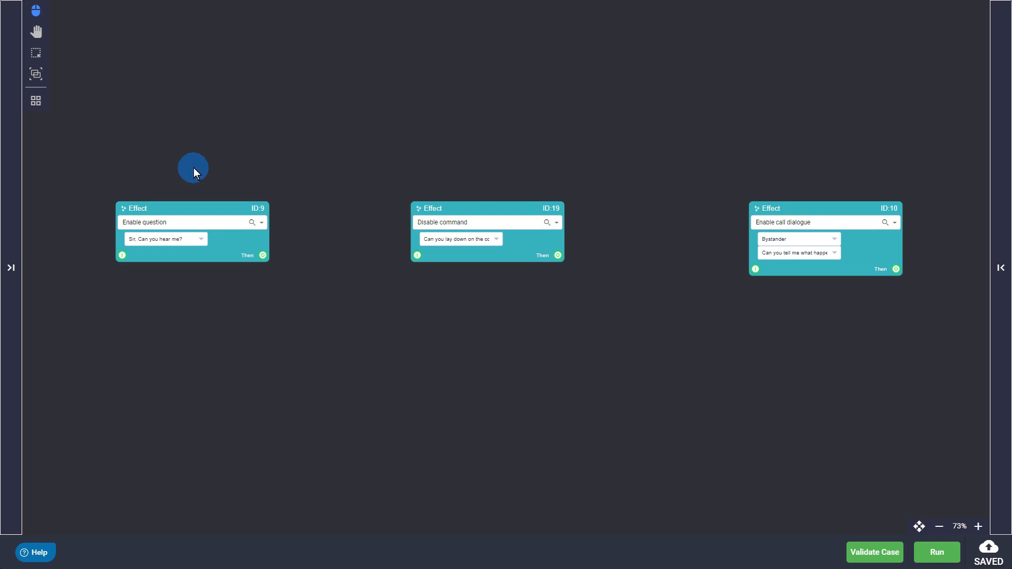
click(201, 240)
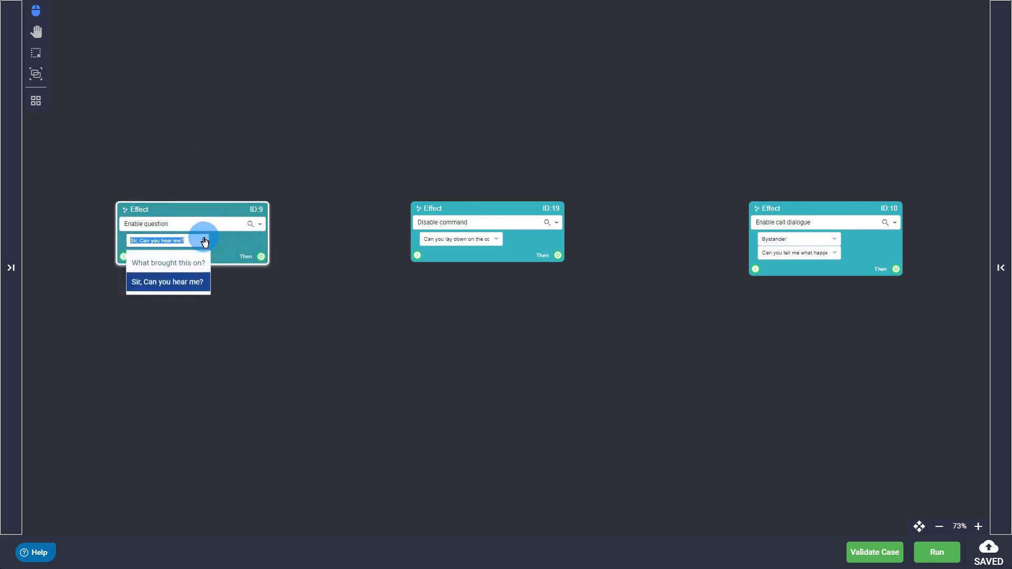
click(177, 267)
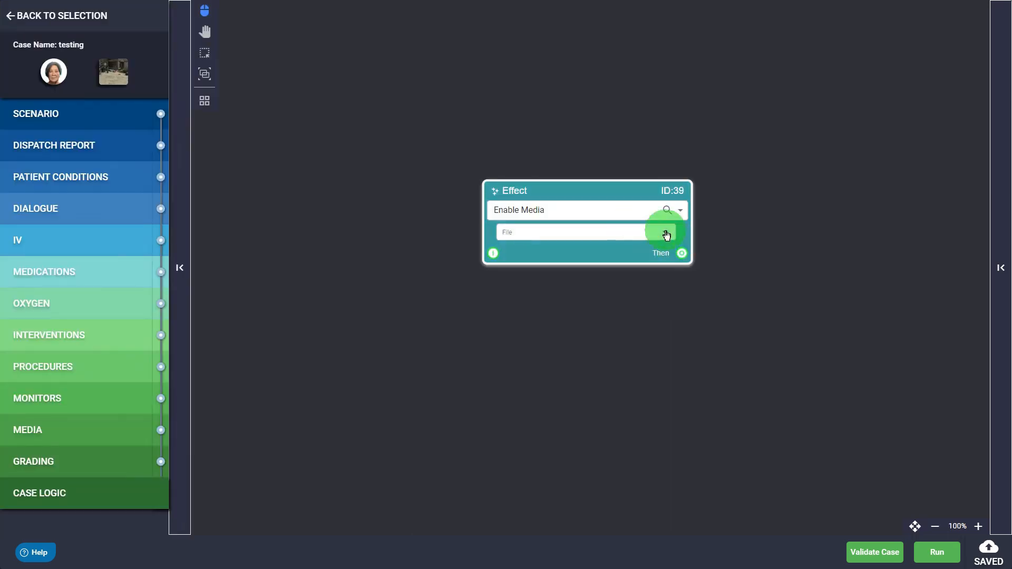
- Choose 12 Lead MI as the file for the enable media effect
click(664, 232)
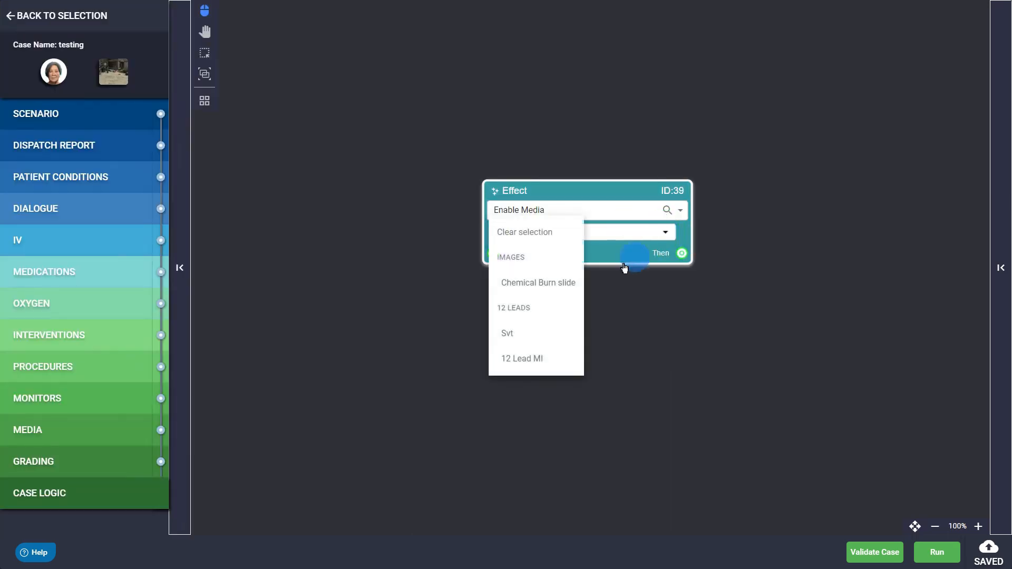
click(507, 360)
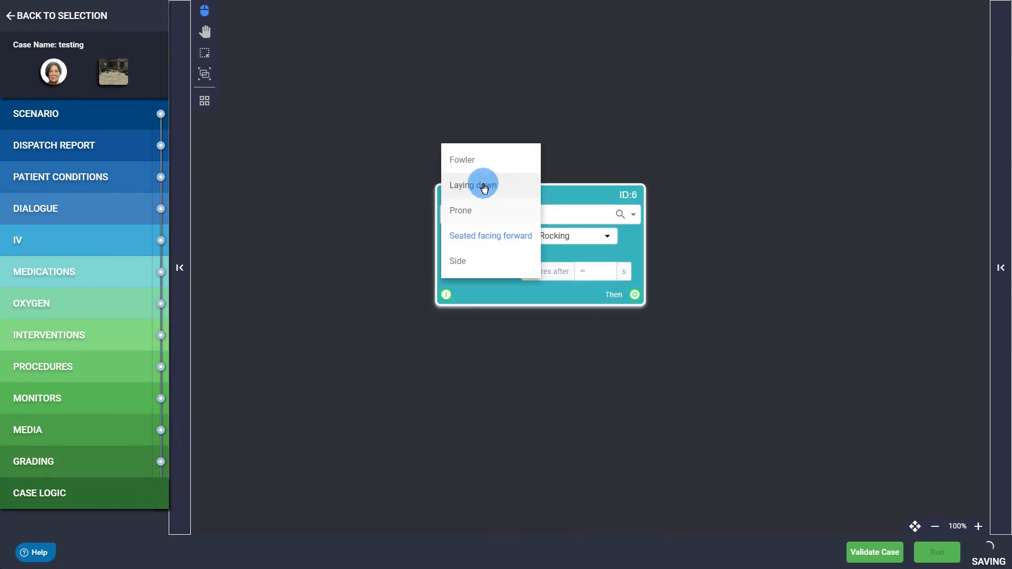
- Set the change behavior effect to the Laying down position with the Unconscious behavior
click(481, 187)
click(608, 242)
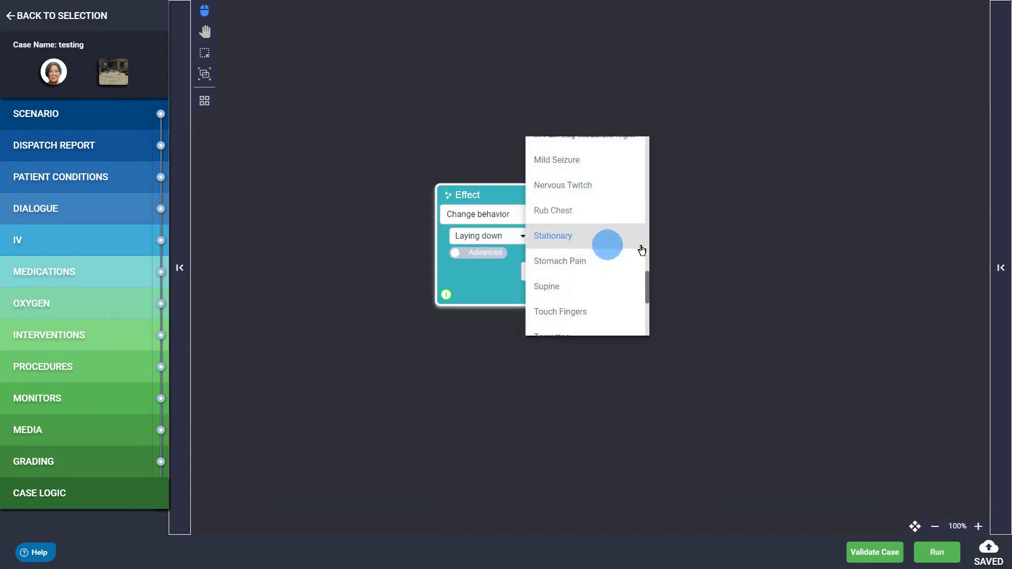
drag(646, 282, 648, 305)
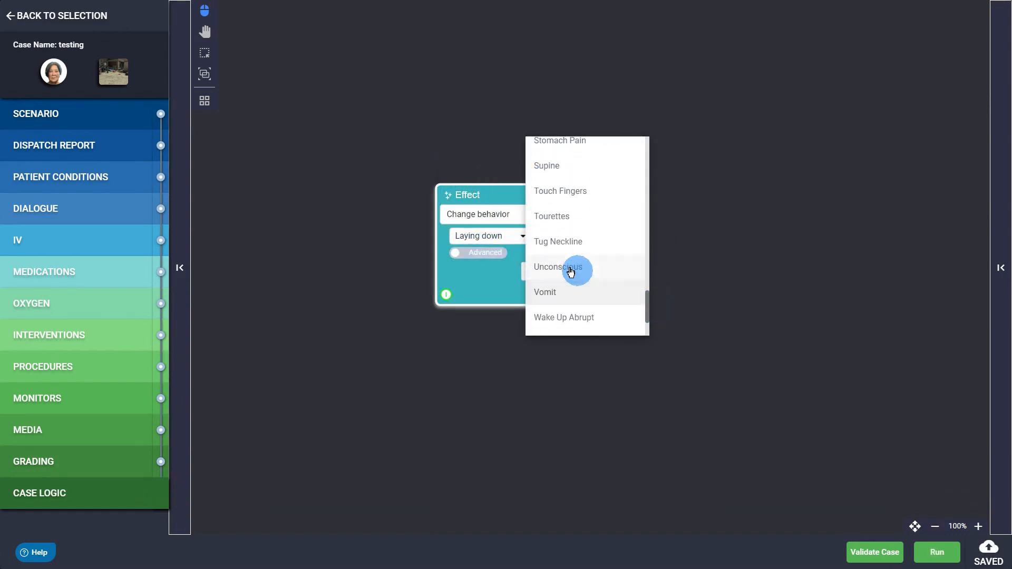
click(564, 267)
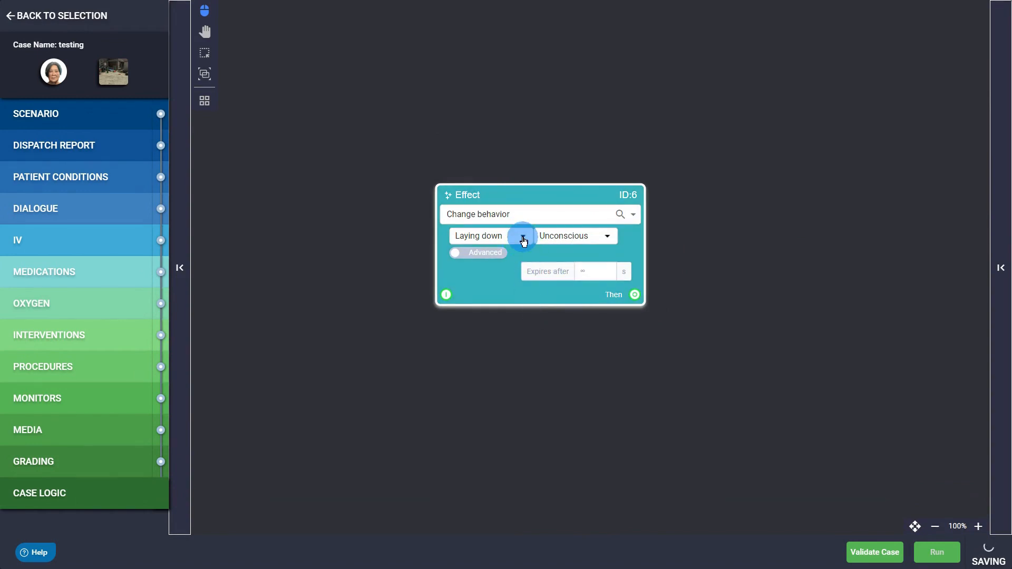
- Switch the change behavior effect's position to Fowler and pick a different behavior for it
click(523, 237)
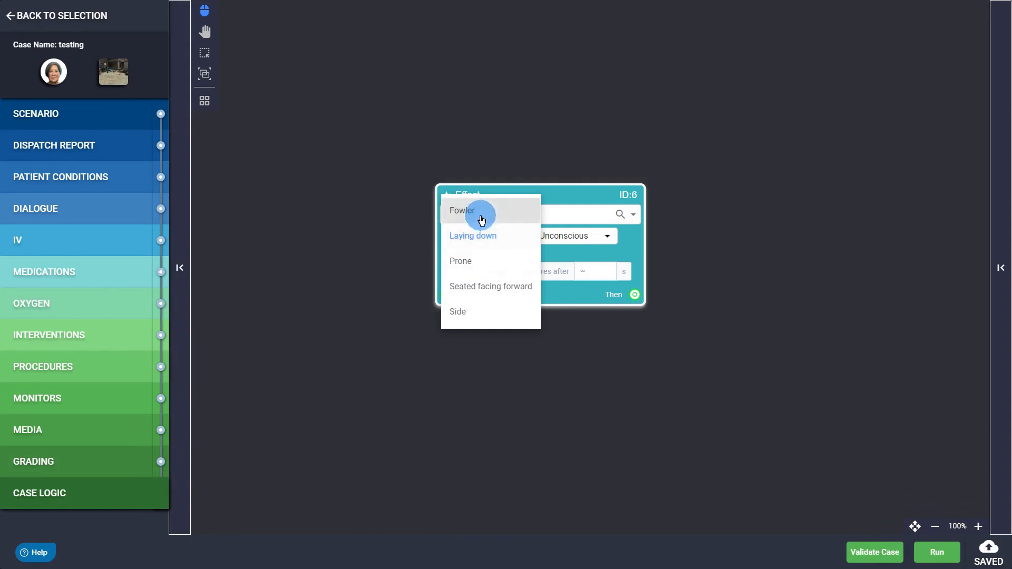
click(479, 211)
click(607, 236)
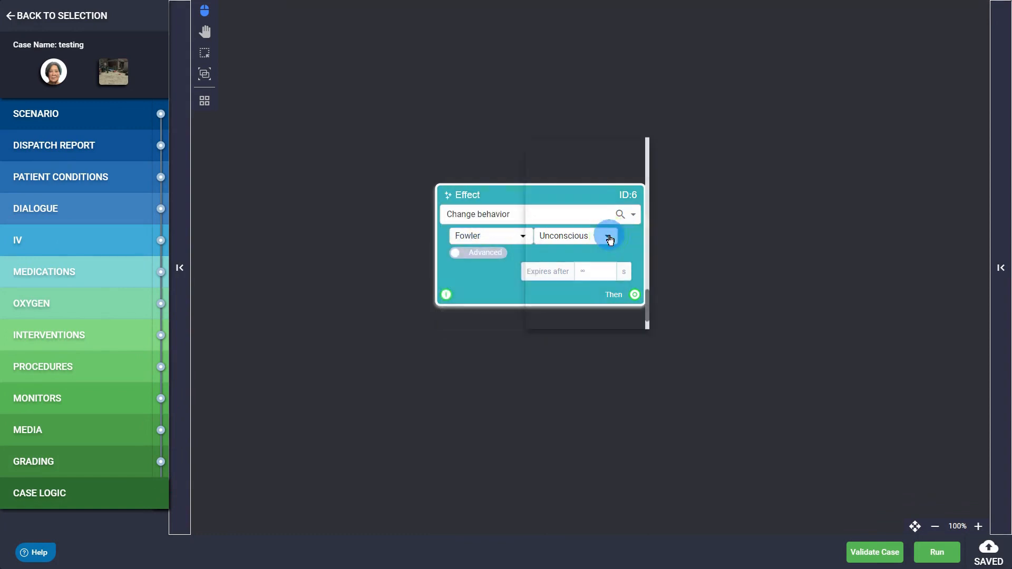
click(584, 263)
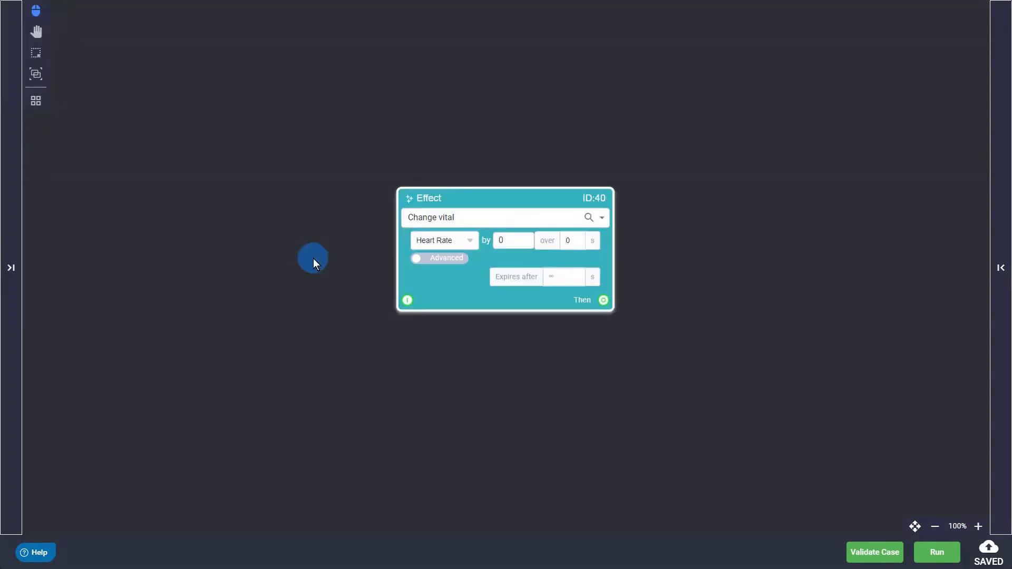
- Configure the change vital effect to alter Heart Rate by 12 over 90 seconds, with no expiration
click(470, 244)
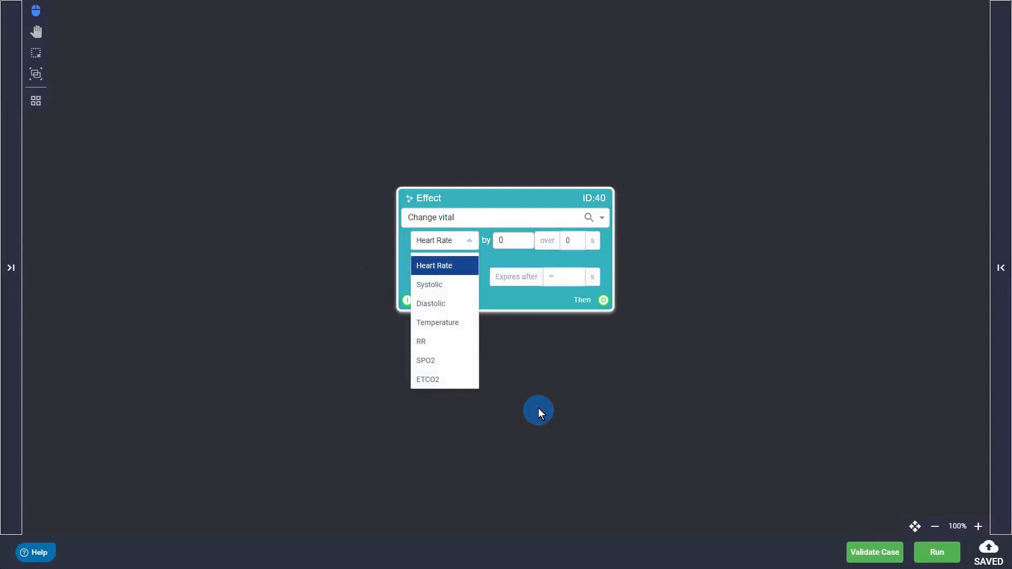
click(470, 270)
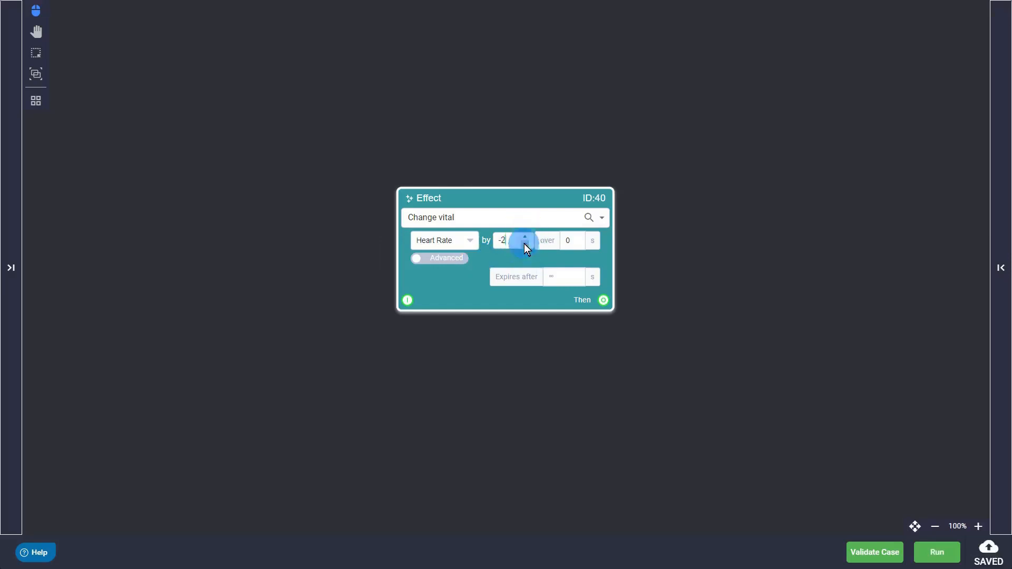
click(525, 244)
click(525, 244)
click(566, 240)
text(90)
click(560, 344)
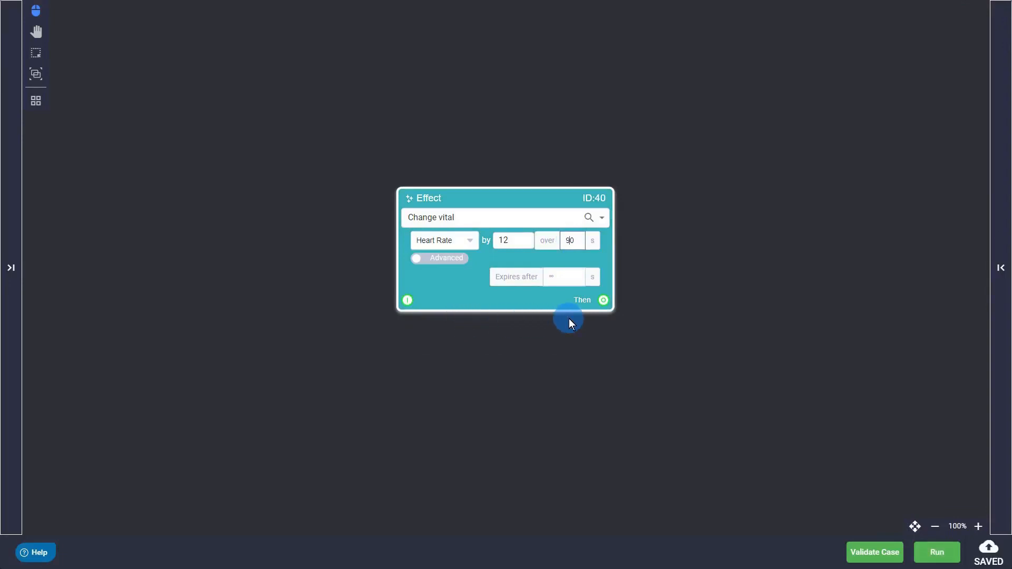
click(557, 278)
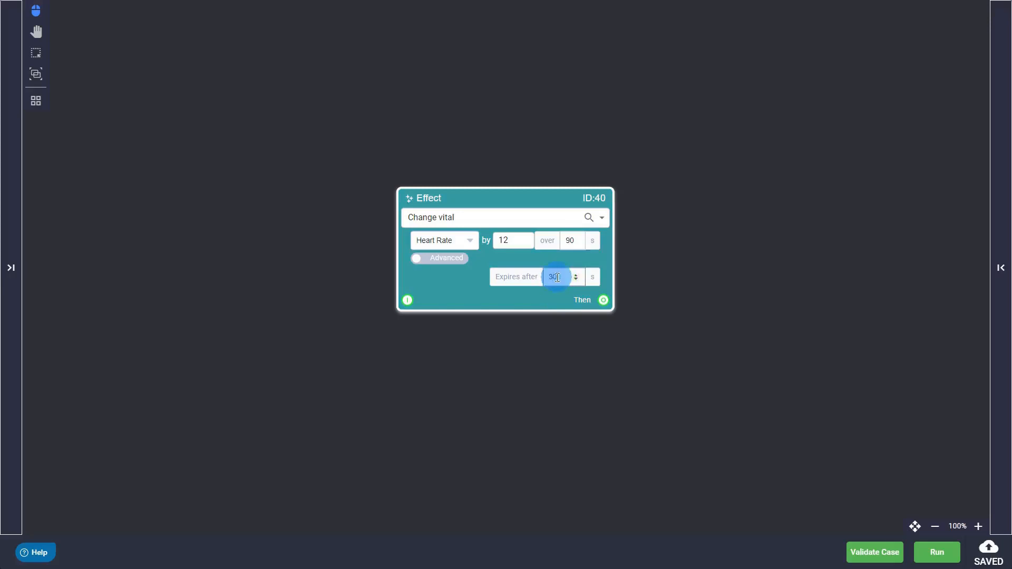
click(528, 329)
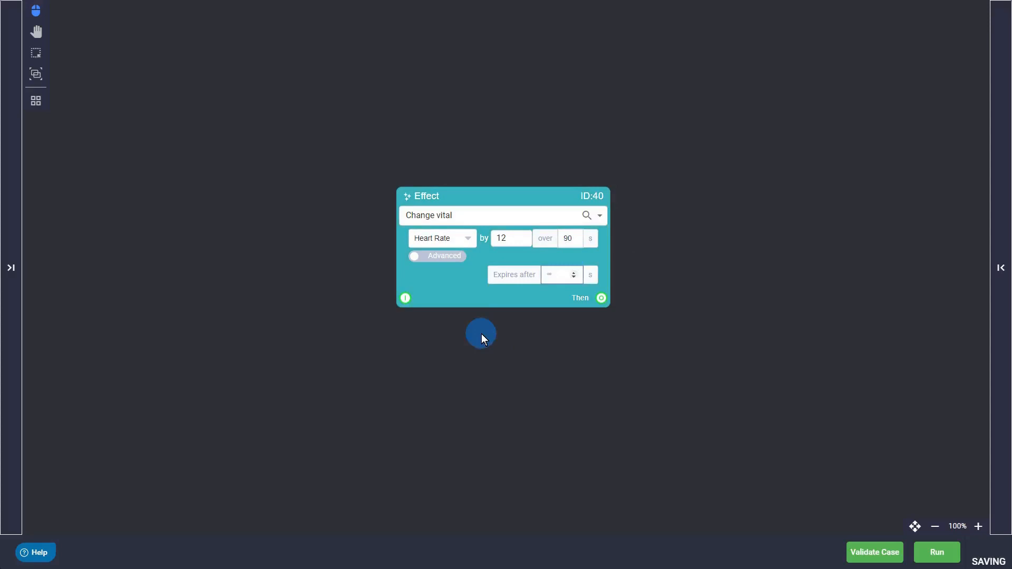
- Turn on Absolute Effect in the vital effect's advanced options and set the target heart rate to 92
click(448, 262)
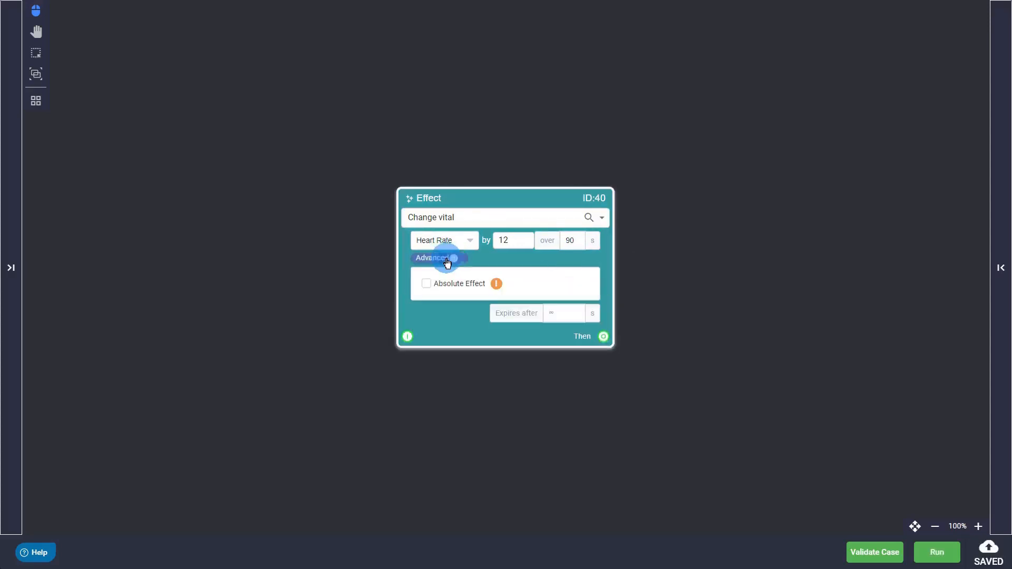
click(427, 285)
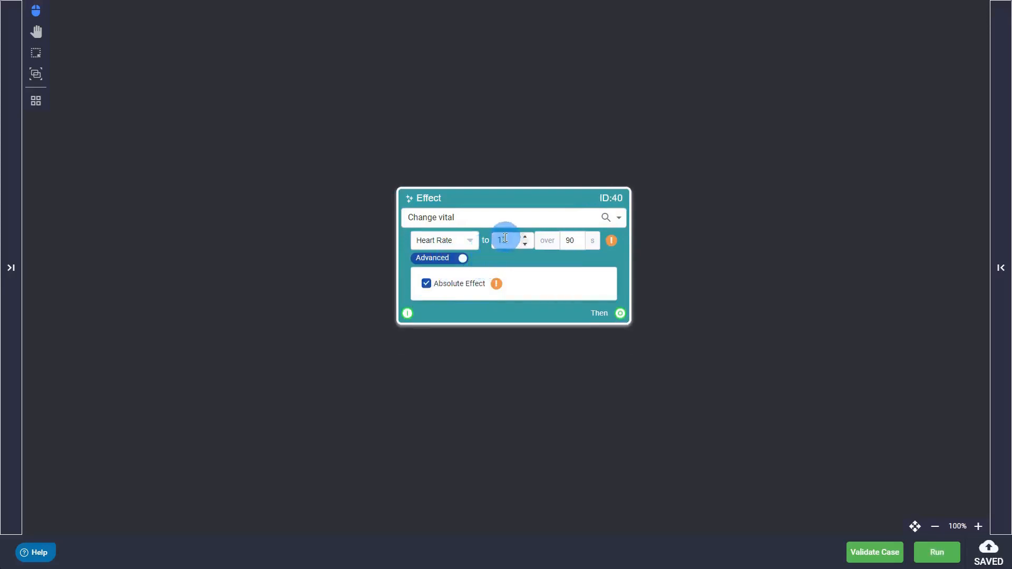
drag(505, 238, 496, 238)
text(92)
click(514, 260)
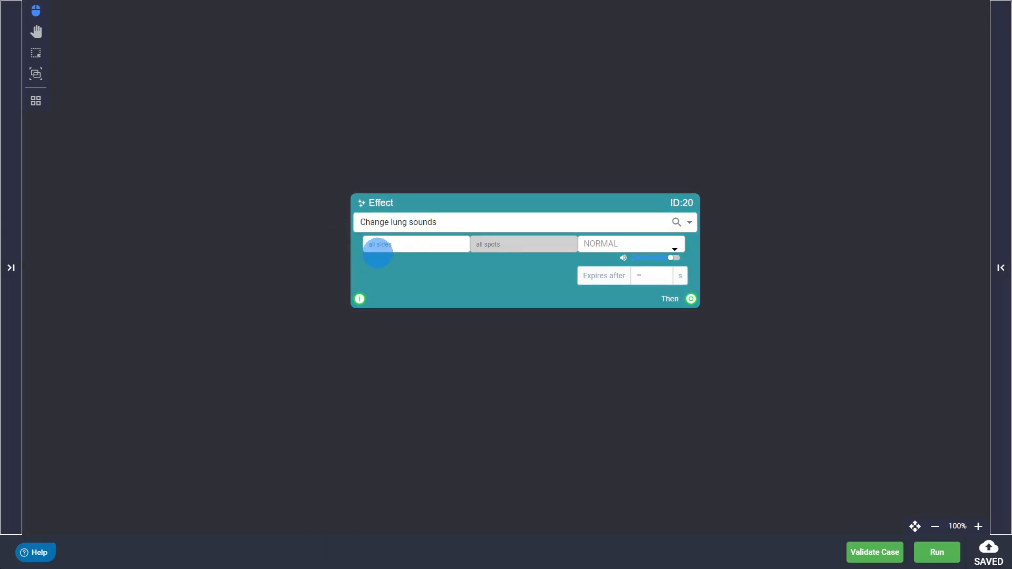
- Apply the change lung sounds effect to the back side at spot 7
click(428, 246)
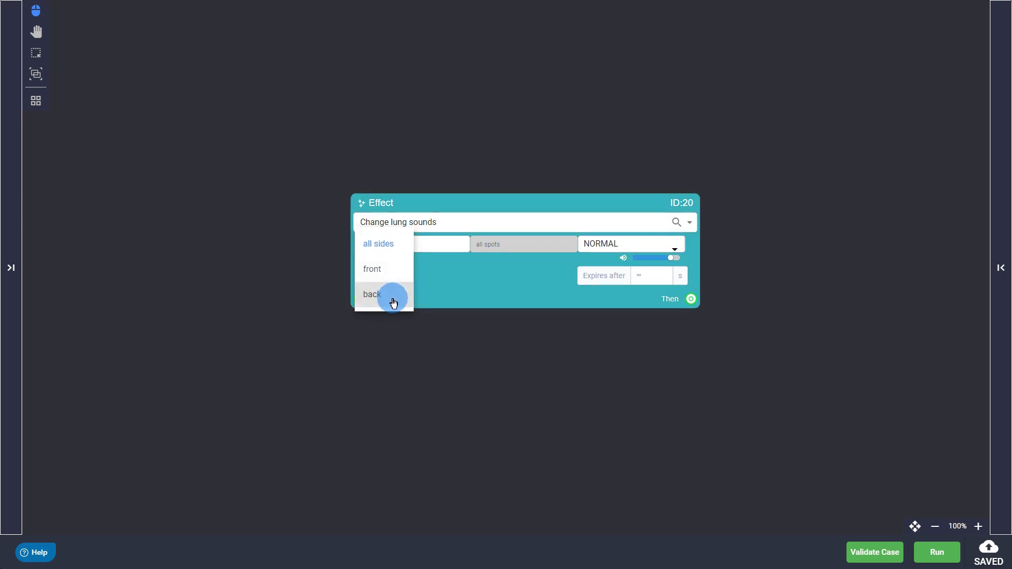
click(387, 271)
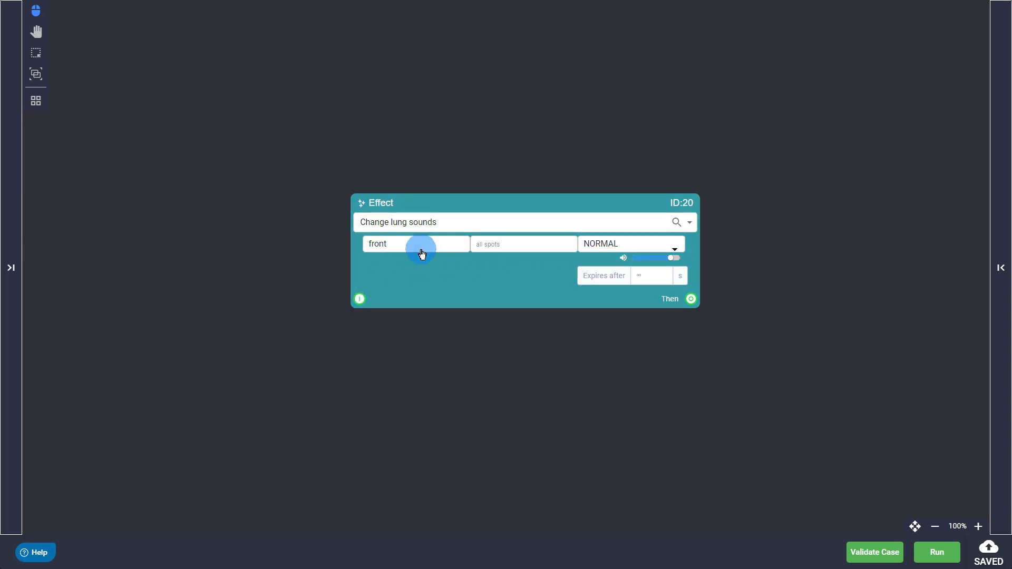
click(416, 247)
click(373, 270)
click(517, 250)
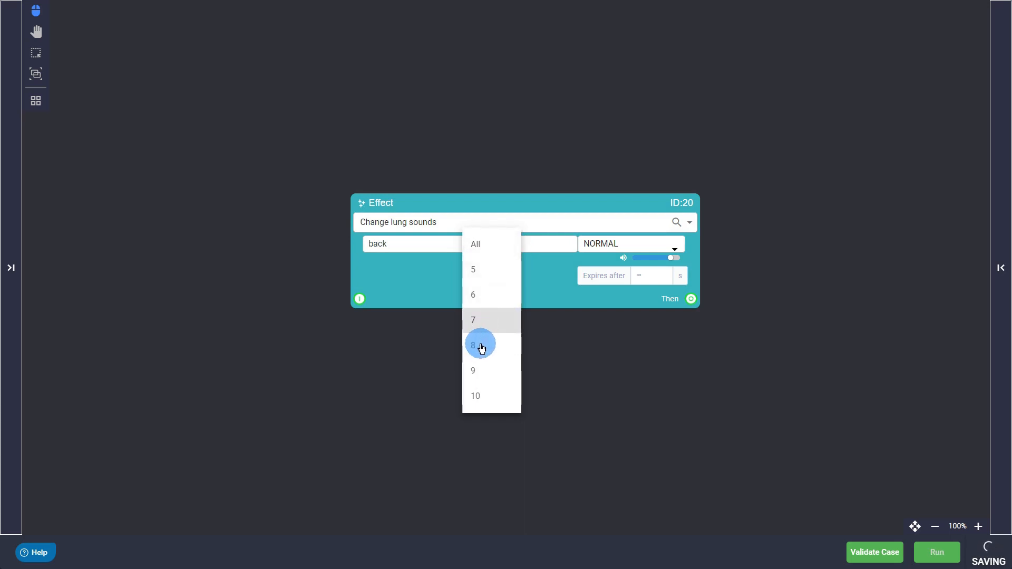
click(481, 328)
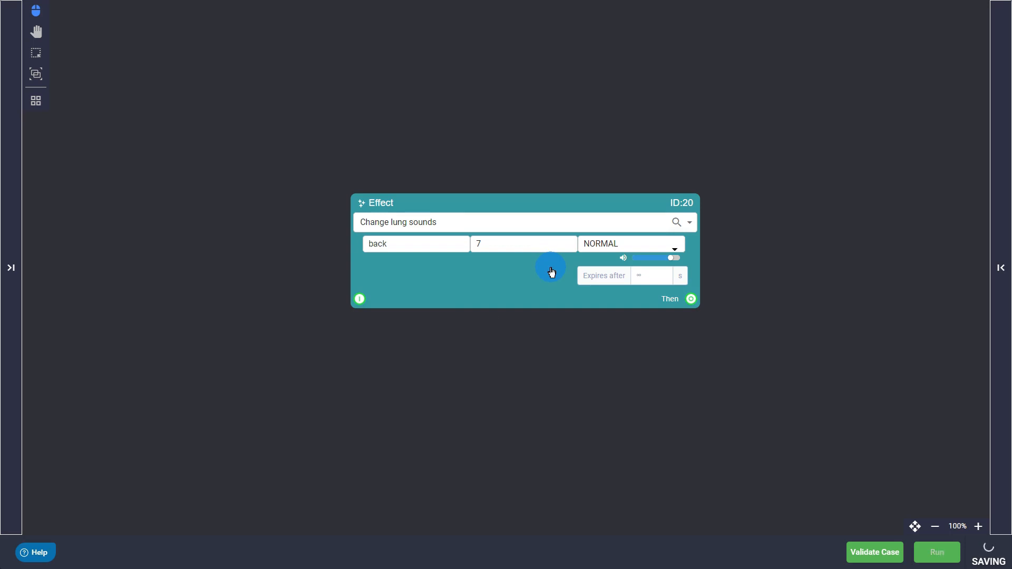
- Set the sound in the change lung sounds effect to WHEEZE
click(671, 250)
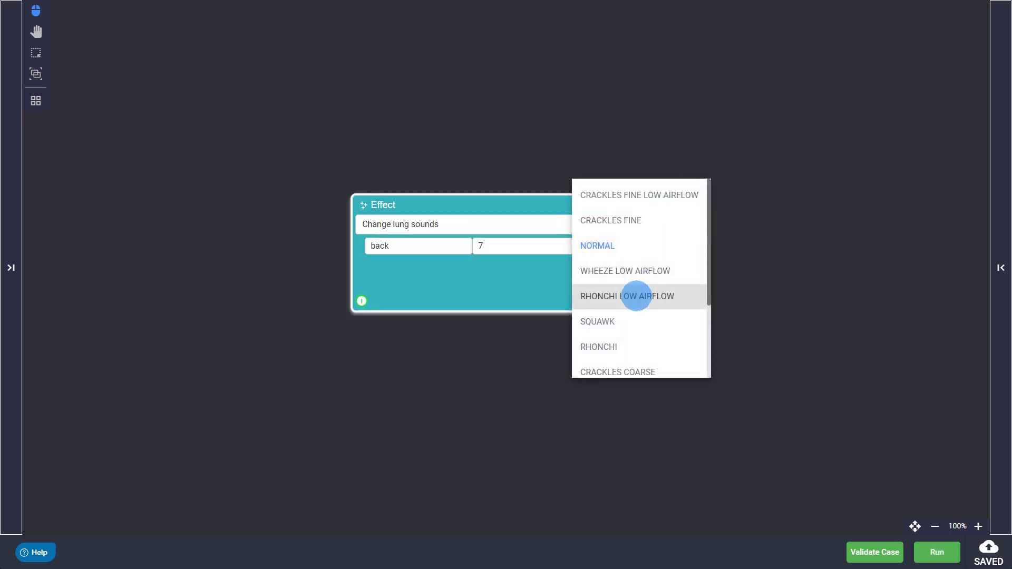
scroll(639, 289, down, 2)
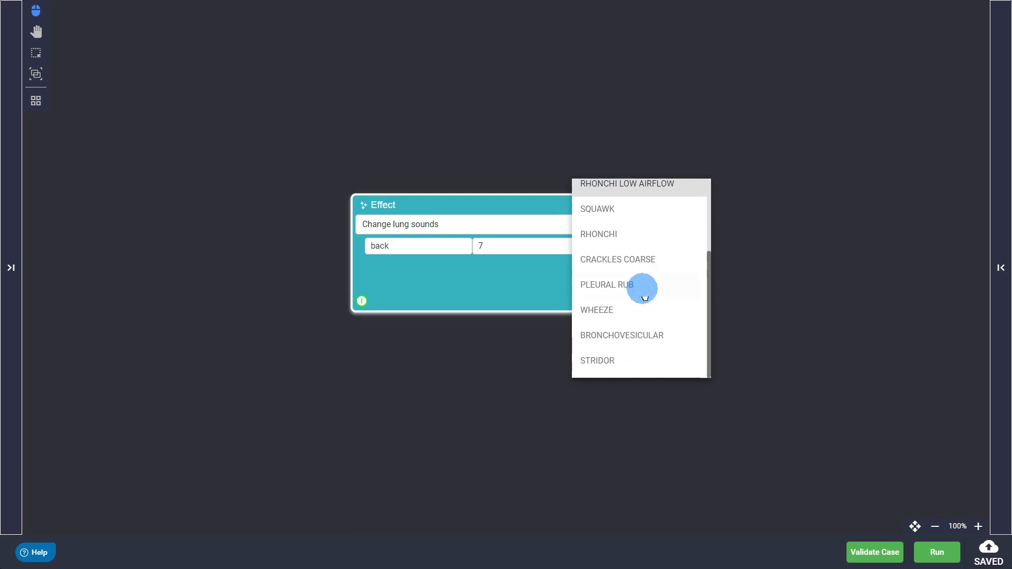
click(609, 309)
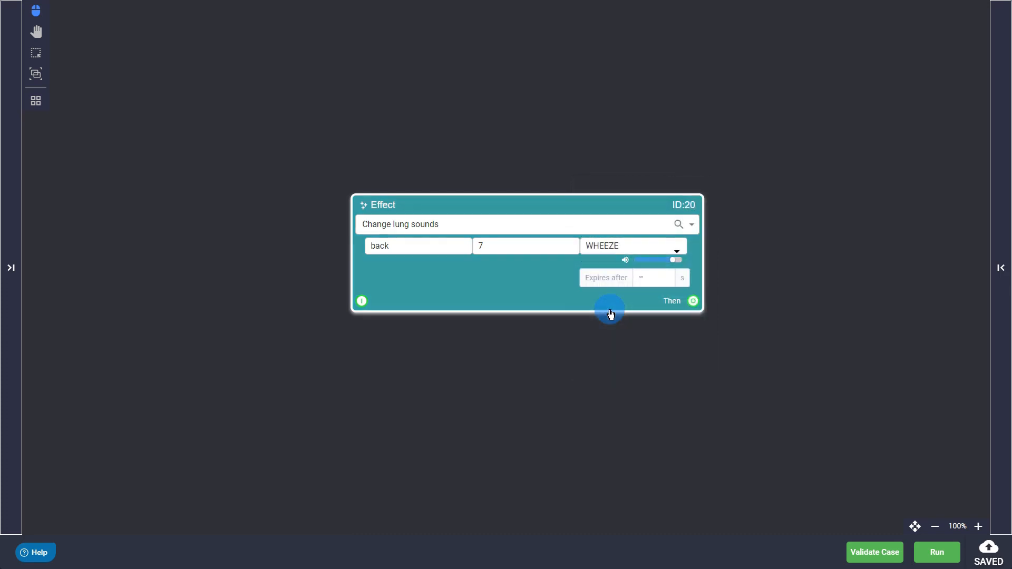
- Try lower volume levels for the wheeze lung sound
drag(673, 260, 647, 264)
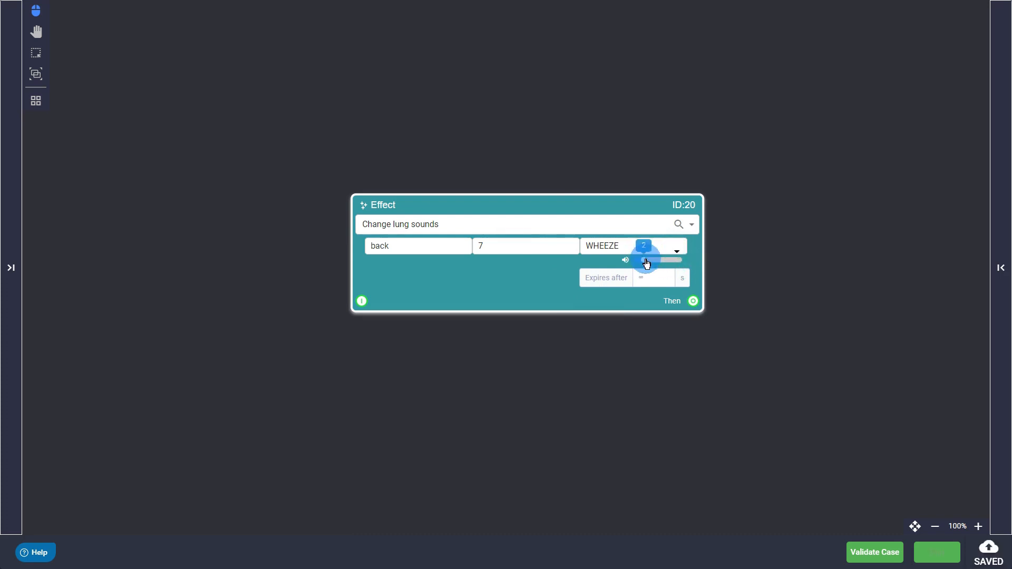
click(634, 261)
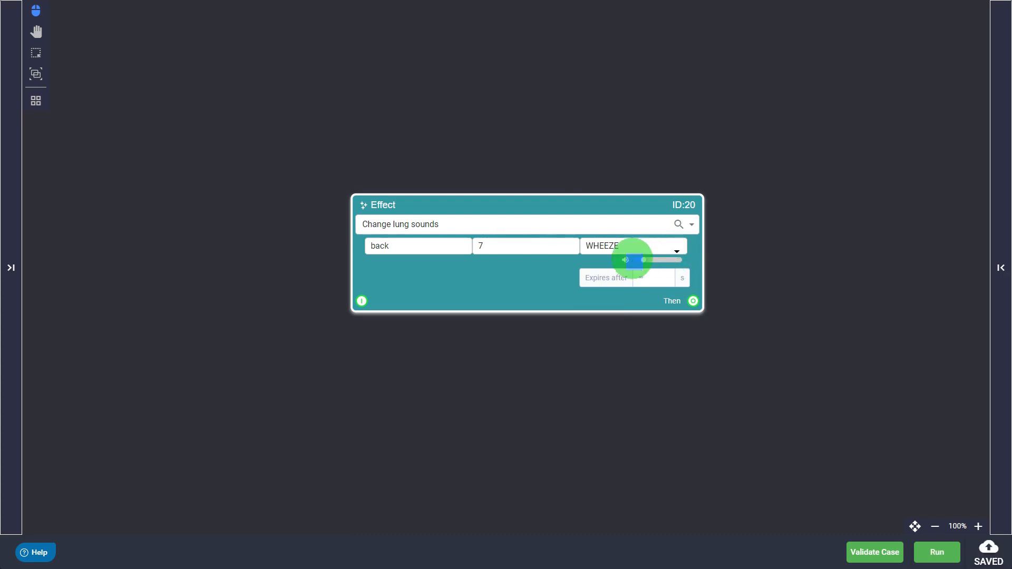
drag(644, 261, 633, 262)
- Make the change lung sounds effect expire after 300 seconds
click(670, 272)
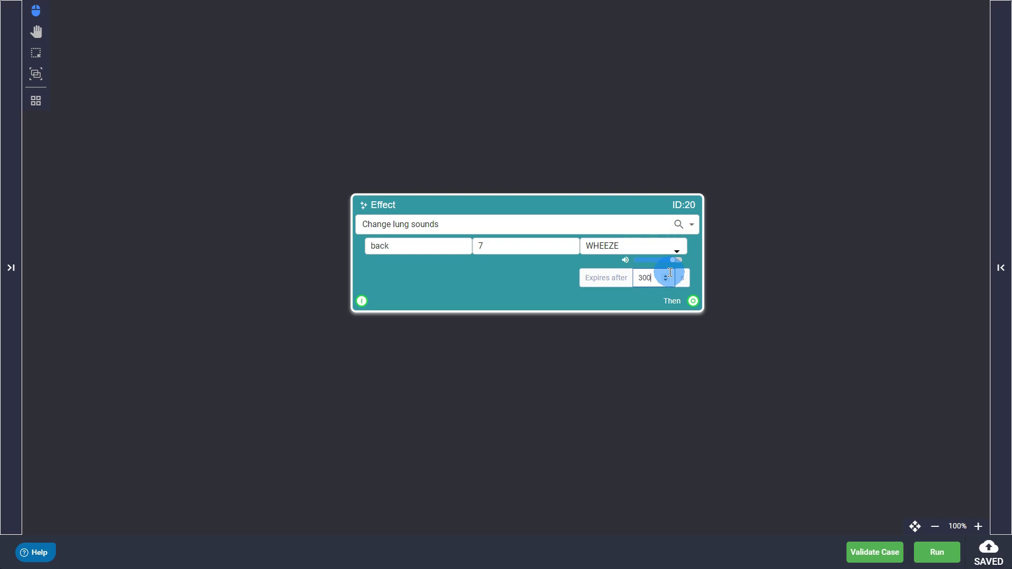
click(536, 339)
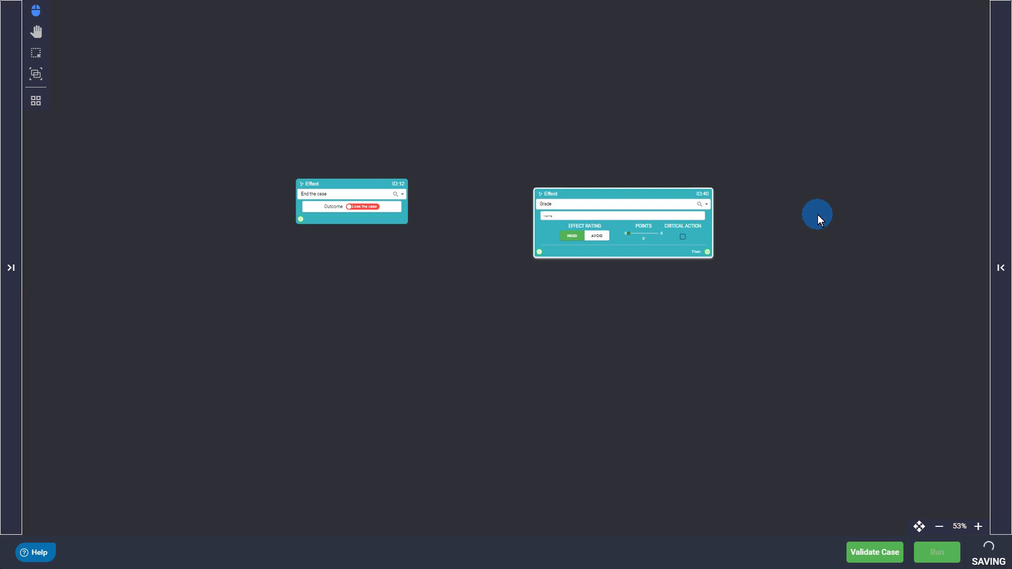
- Switch the end the case effect's outcome between Win the case and Lose the case
click(468, 222)
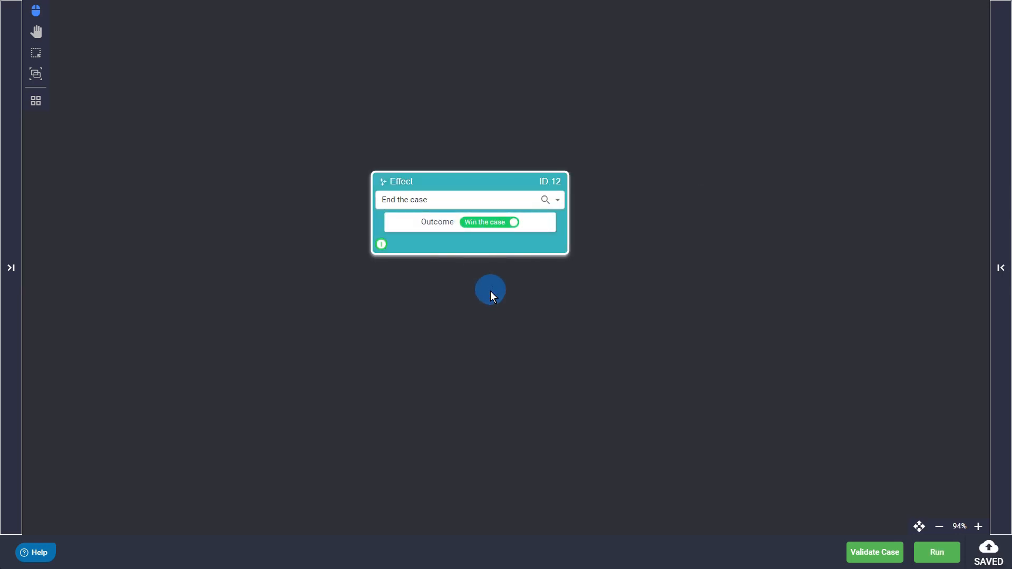
click(513, 223)
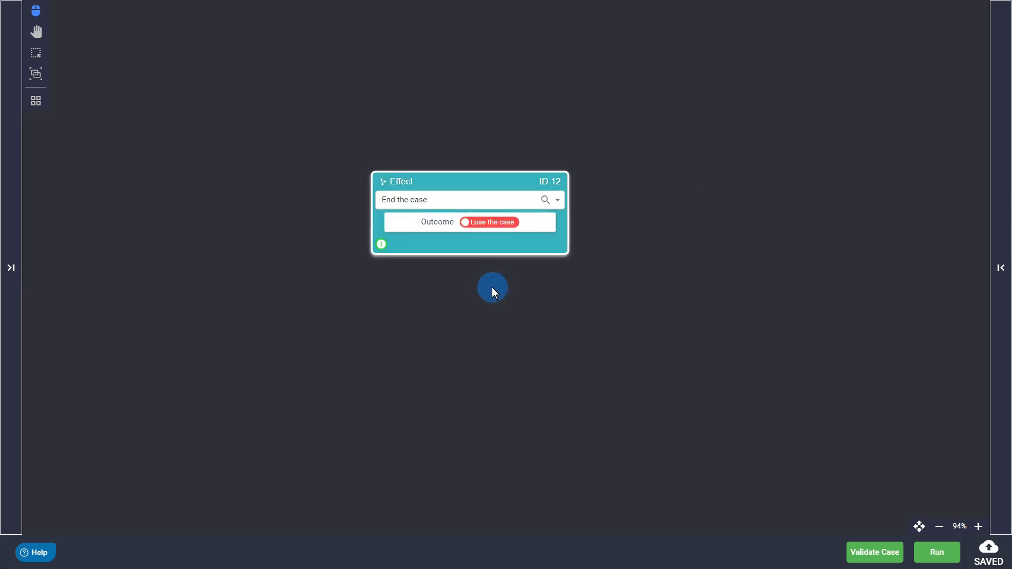
click(509, 228)
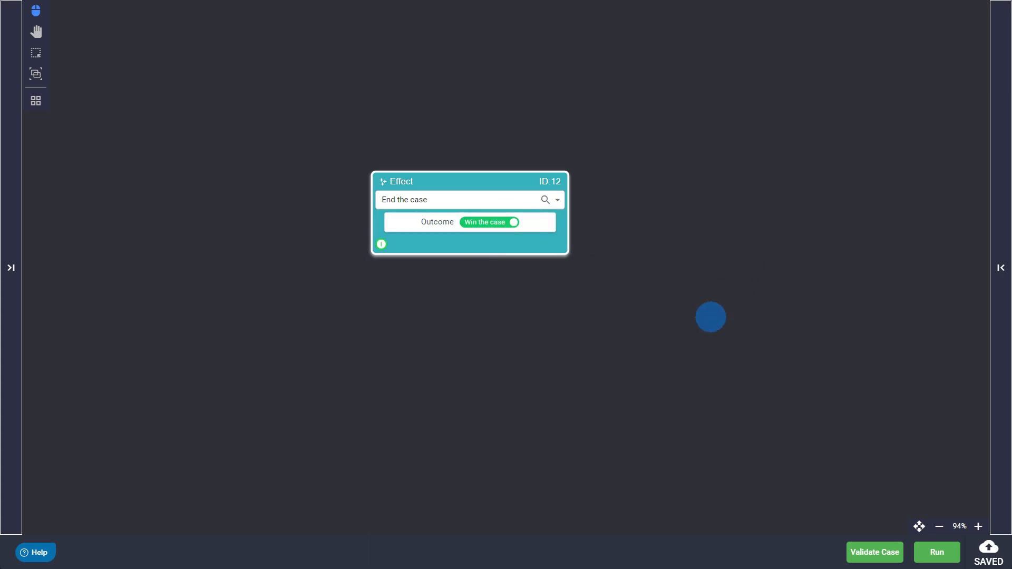
click(513, 224)
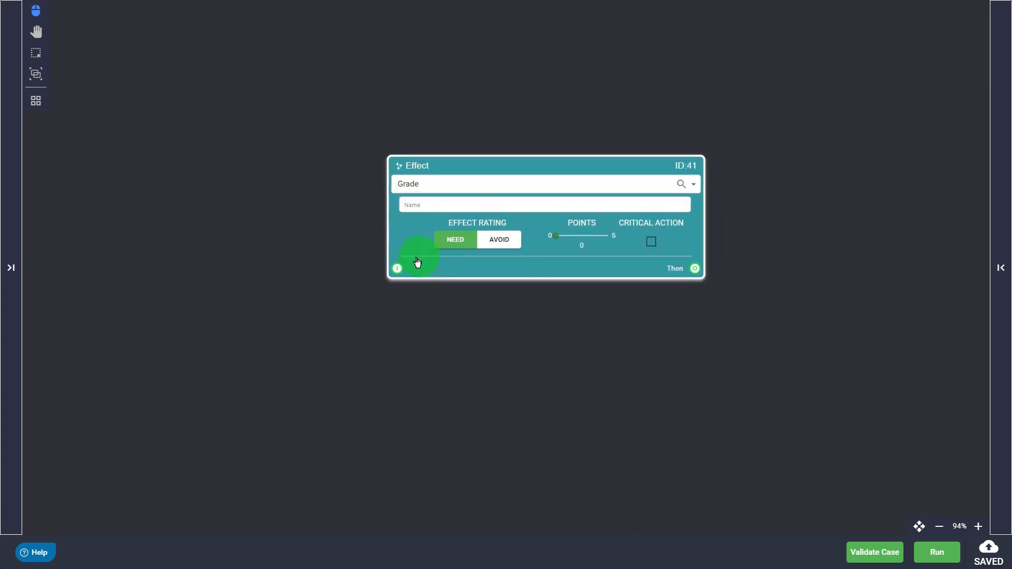
- Reposition the grade effect block and name it "appropriate IV administered"
drag(414, 265, 389, 284)
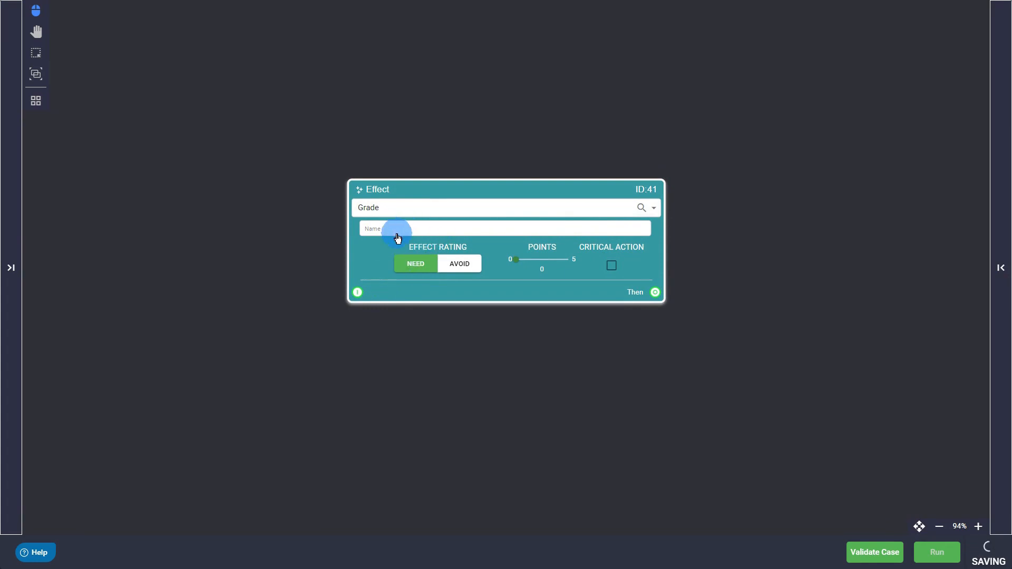
text(ed)
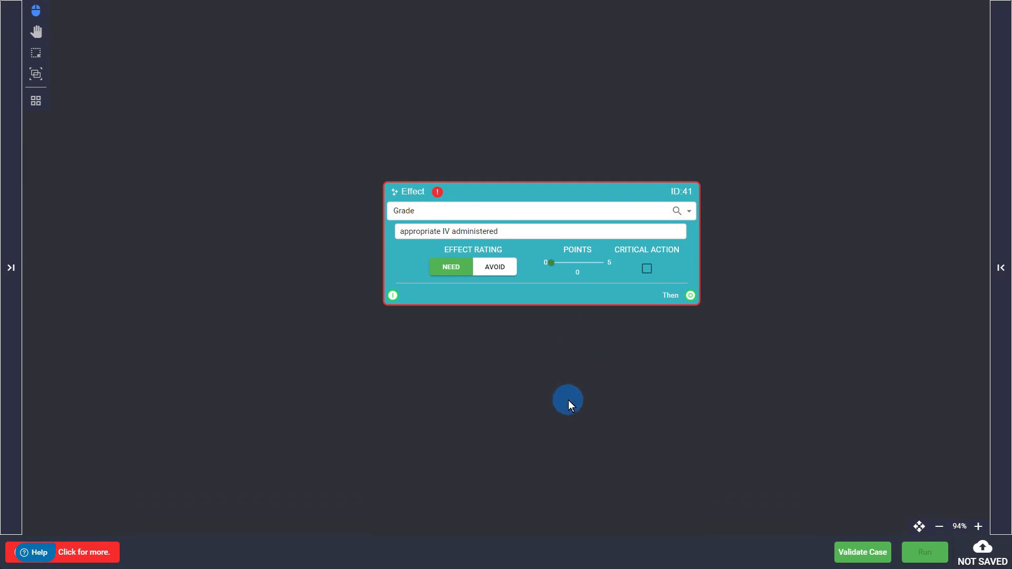
- Rate the "appropriate IV administered" grade as NEED, raise its points and mark it as a critical action
click(489, 270)
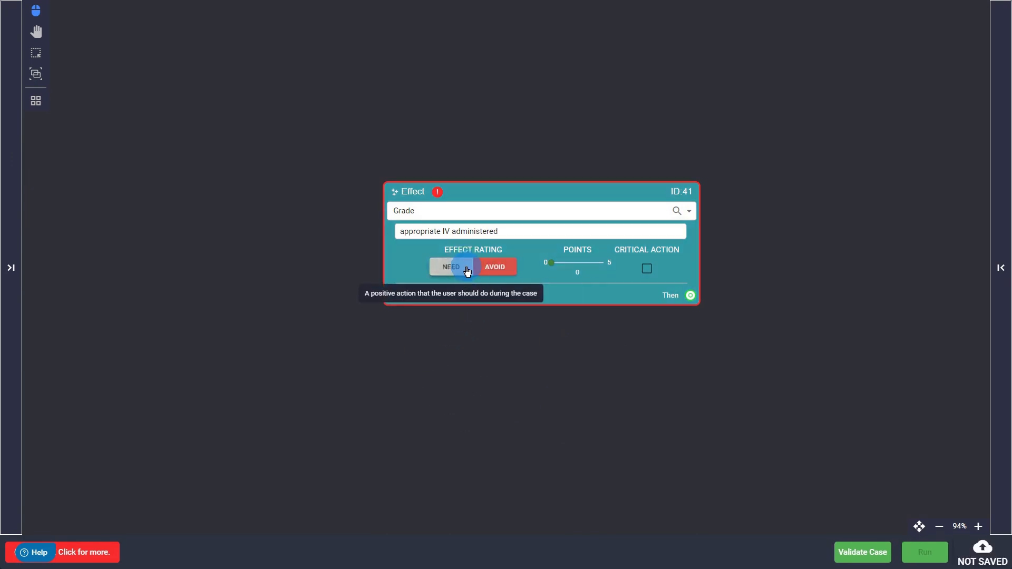
click(467, 271)
click(572, 266)
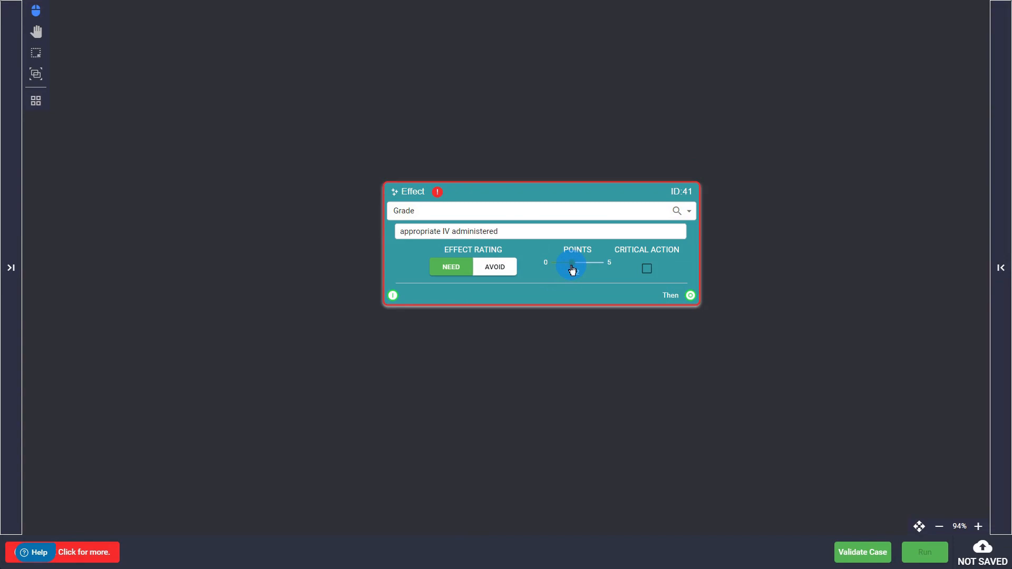
click(647, 270)
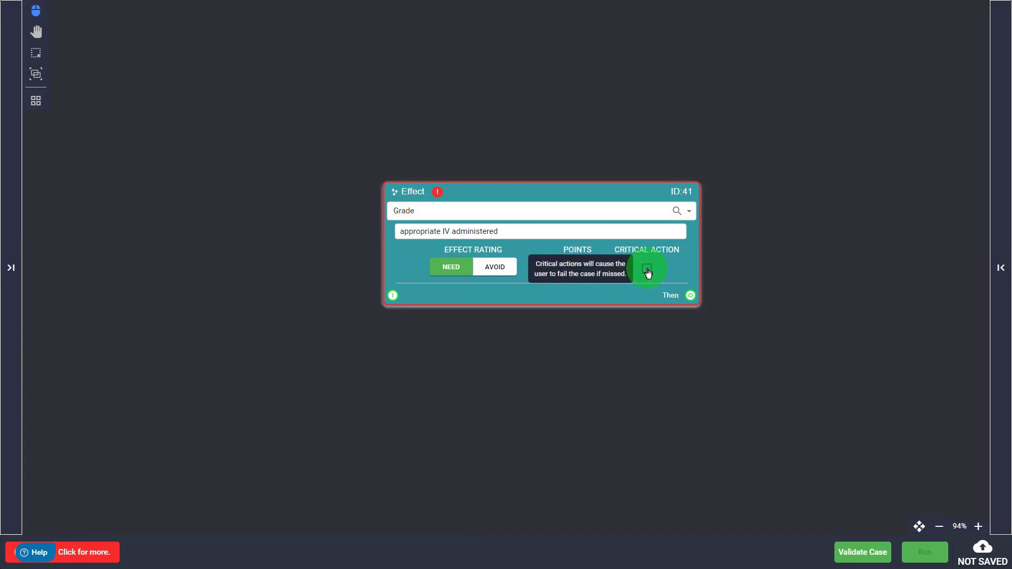
click(667, 396)
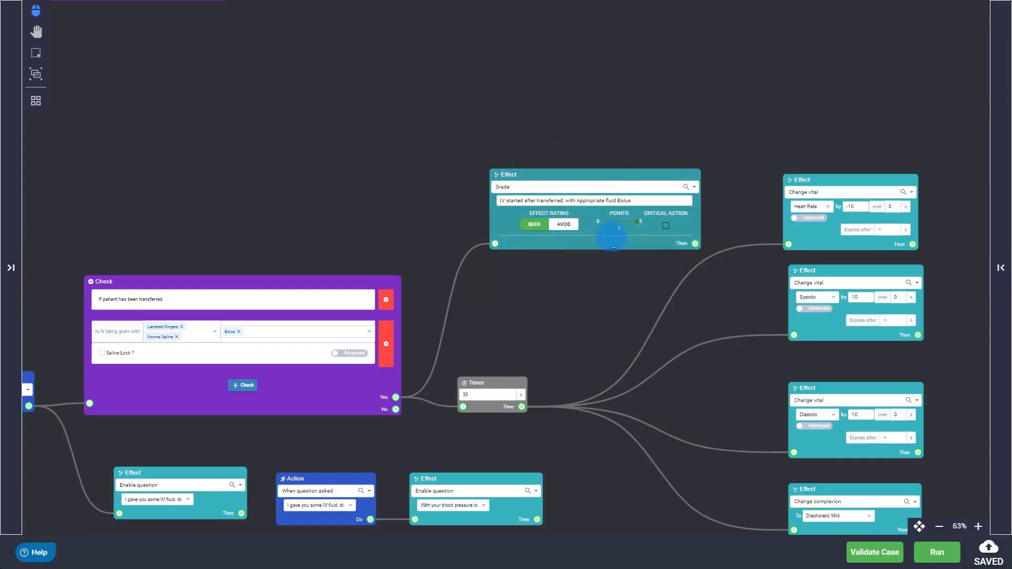
- Open the Grading Rubric of the ALS Gunshot Abdomen case to review its case logic grades
click(663, 234)
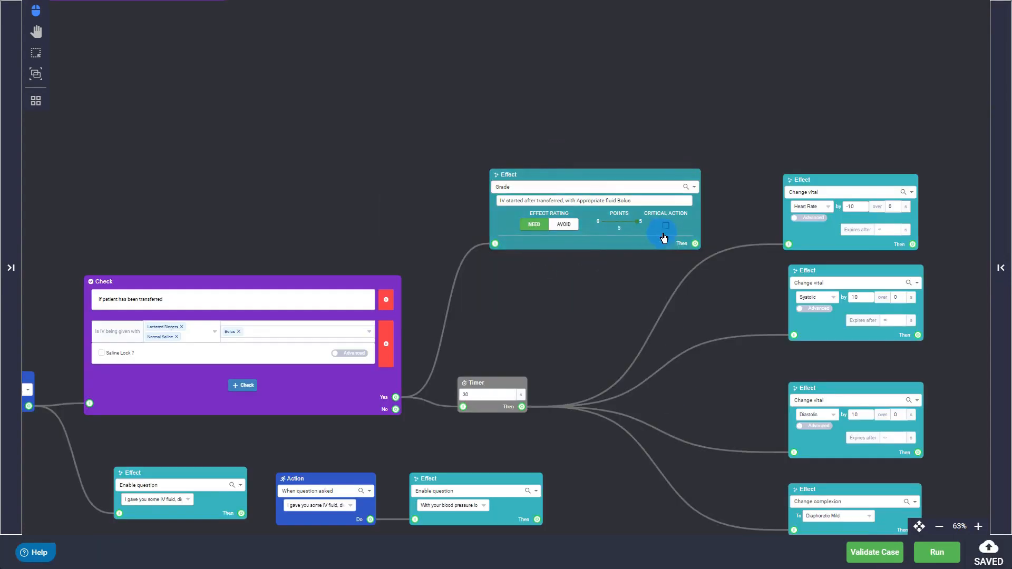
click(16, 273)
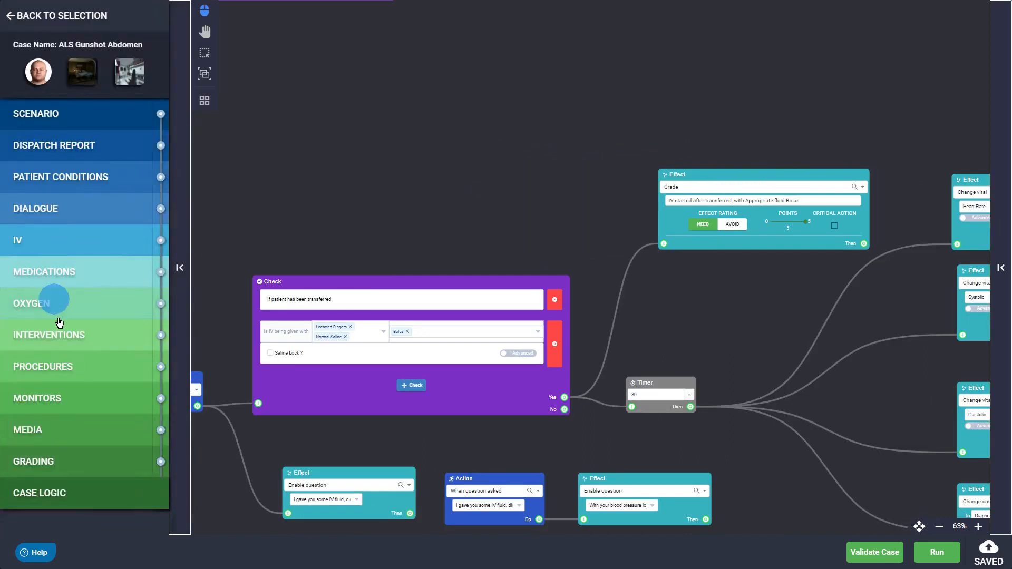
click(60, 467)
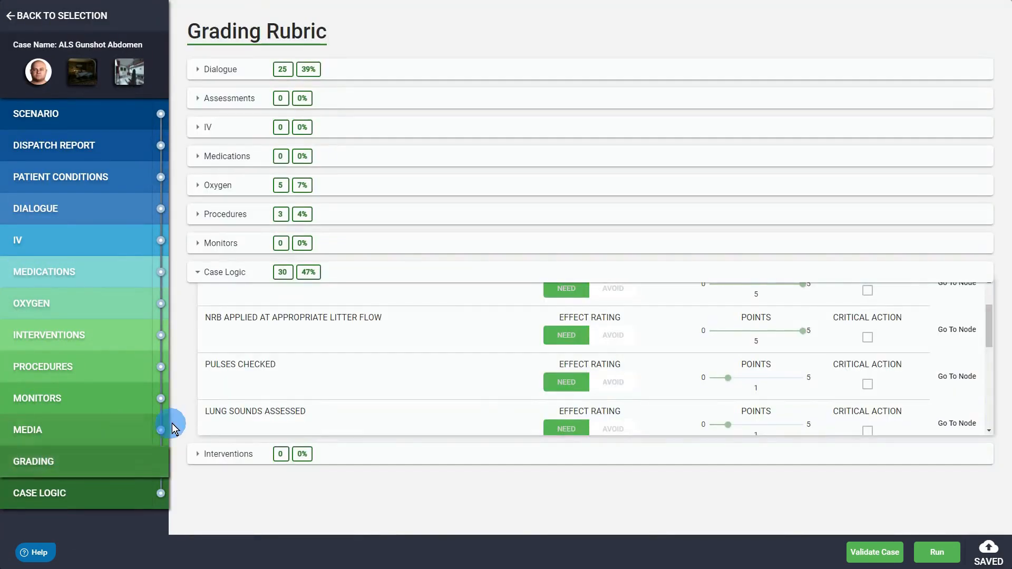